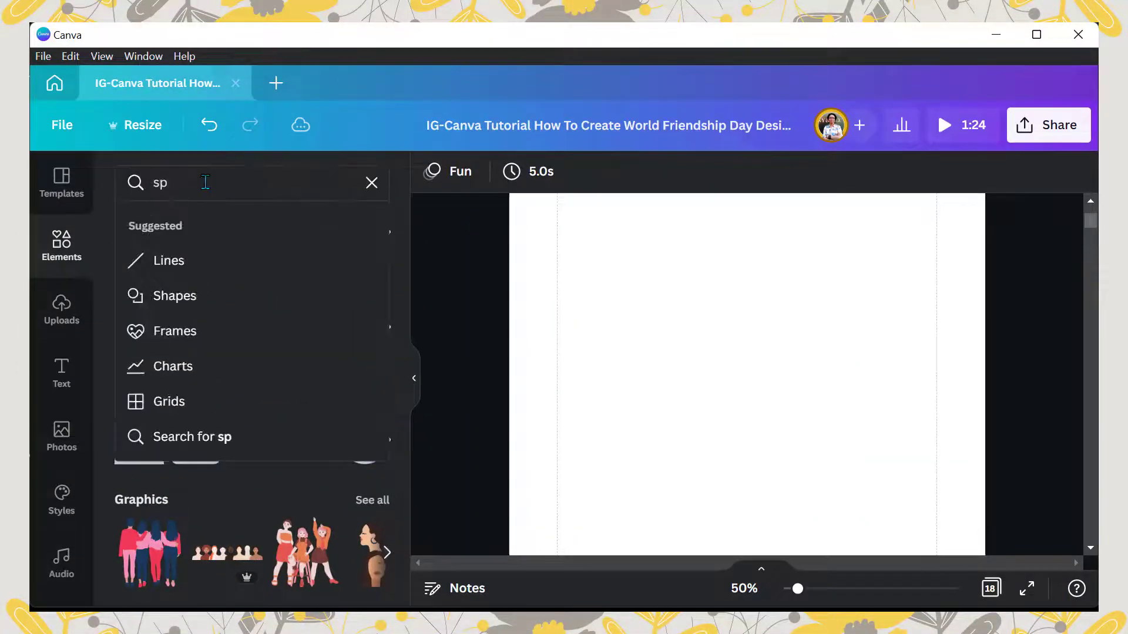
Search the elements for "spa" and narrow the results to graphics.
type("a")
key("Return")
left_click(238, 234)
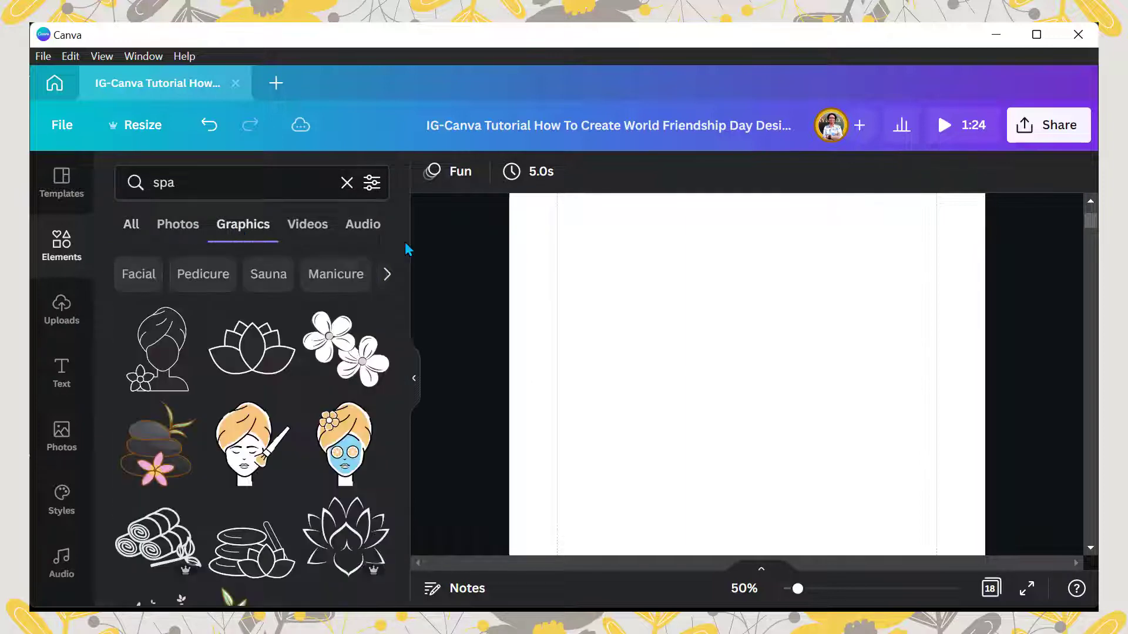
scroll(405, 282, "down", 4)
left_click_drag(416, 363, 414, 421)
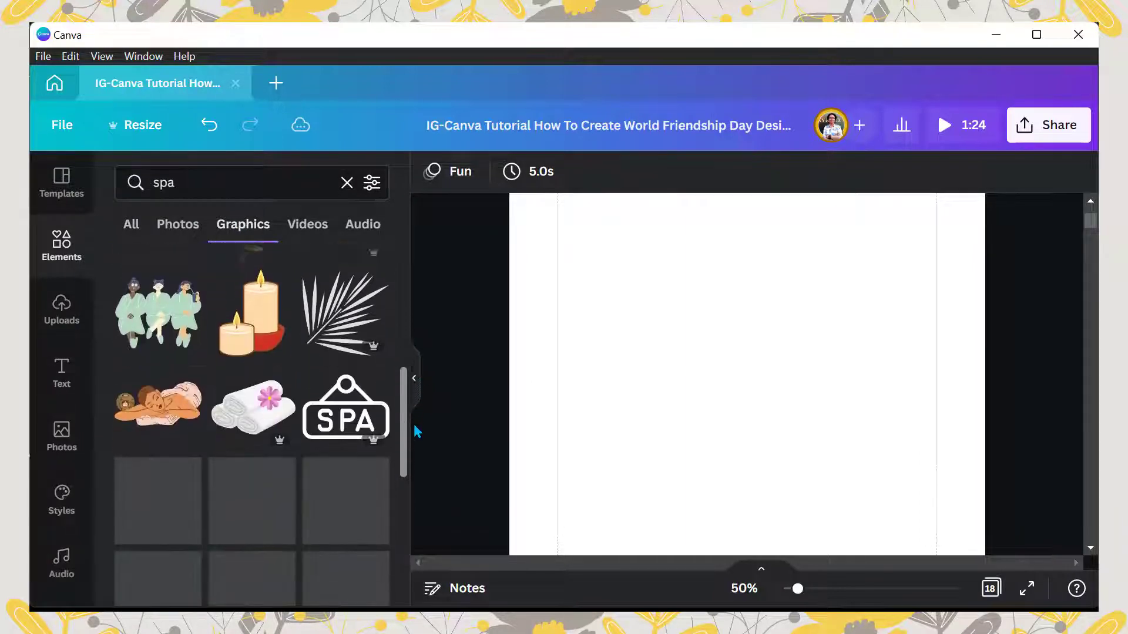
Add the graphic of three seated women in green robes, shrink it slightly and place it near the middle of the page's width.
left_click(187, 273)
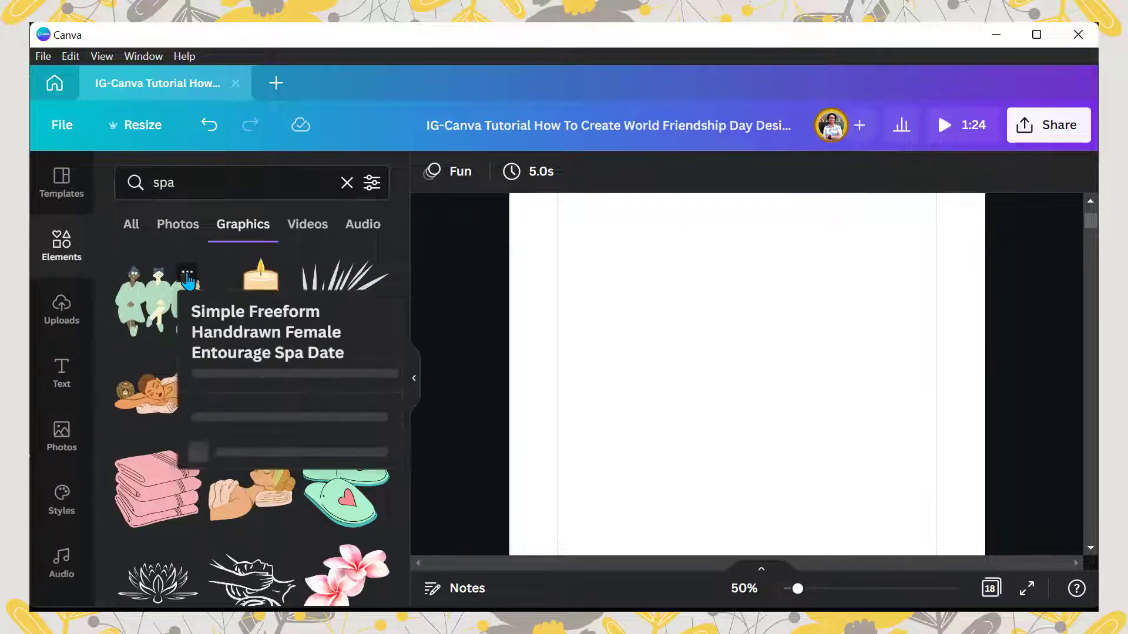
left_click(154, 297)
left_click(412, 382)
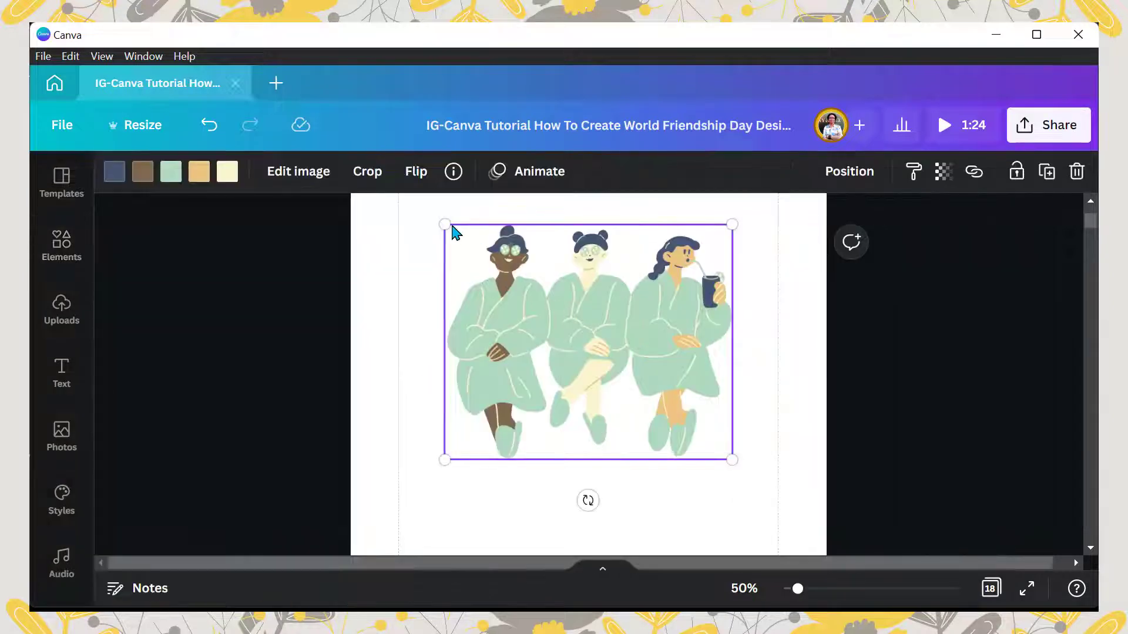
left_click_drag(442, 222, 478, 252)
left_click_drag(611, 340, 607, 330)
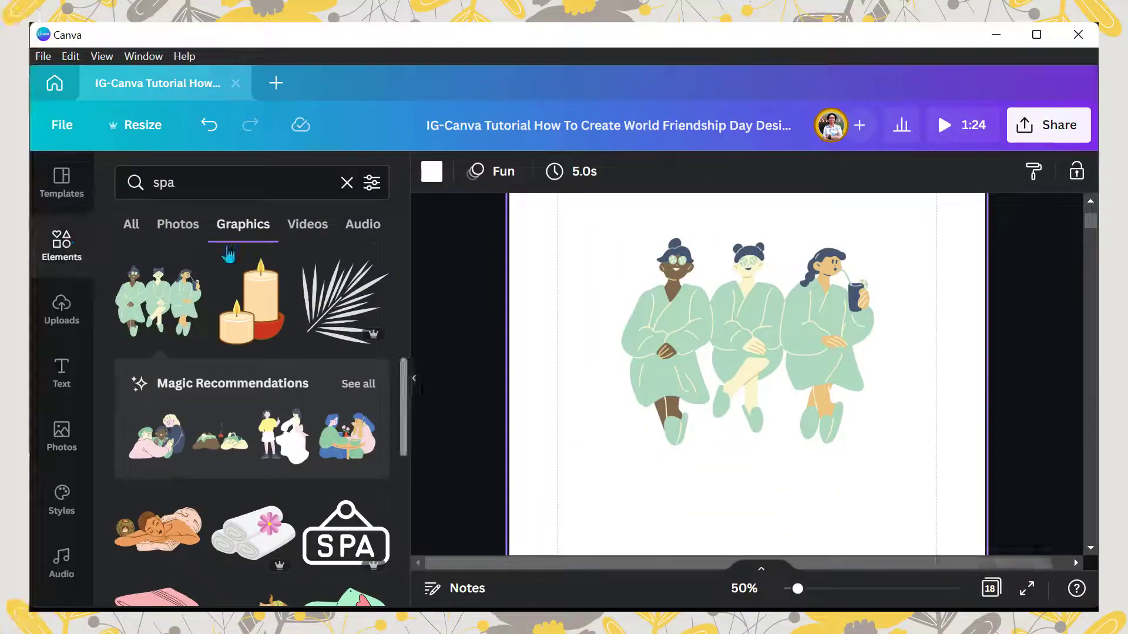
Search the graphics for "sofa" and look through the results.
left_click(149, 183)
type("s")
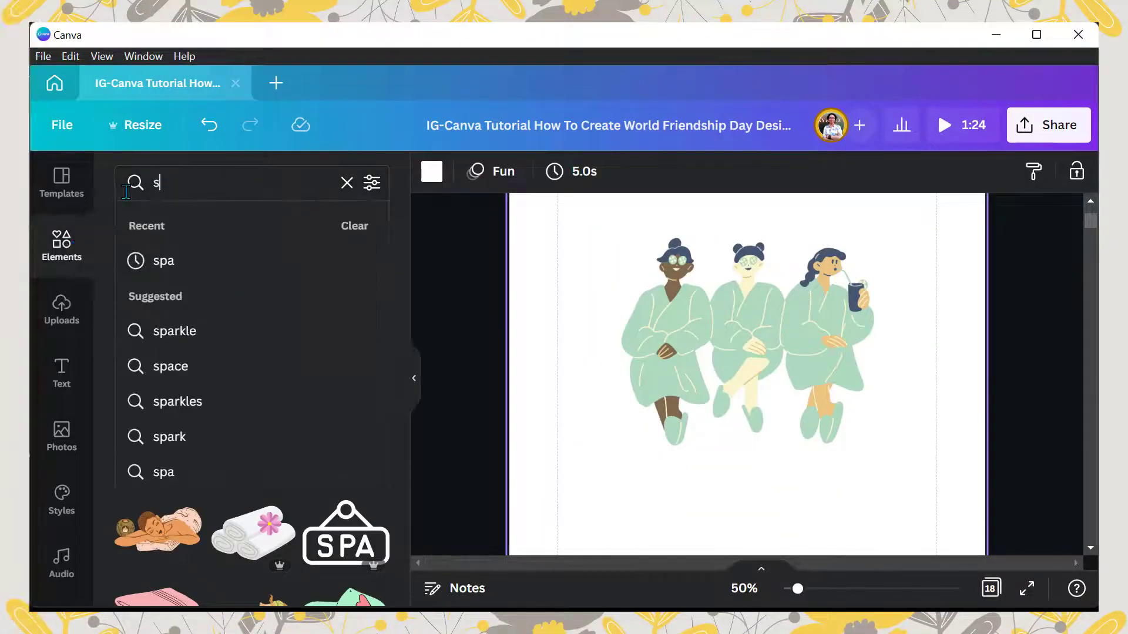
type("ofa")
key("Return")
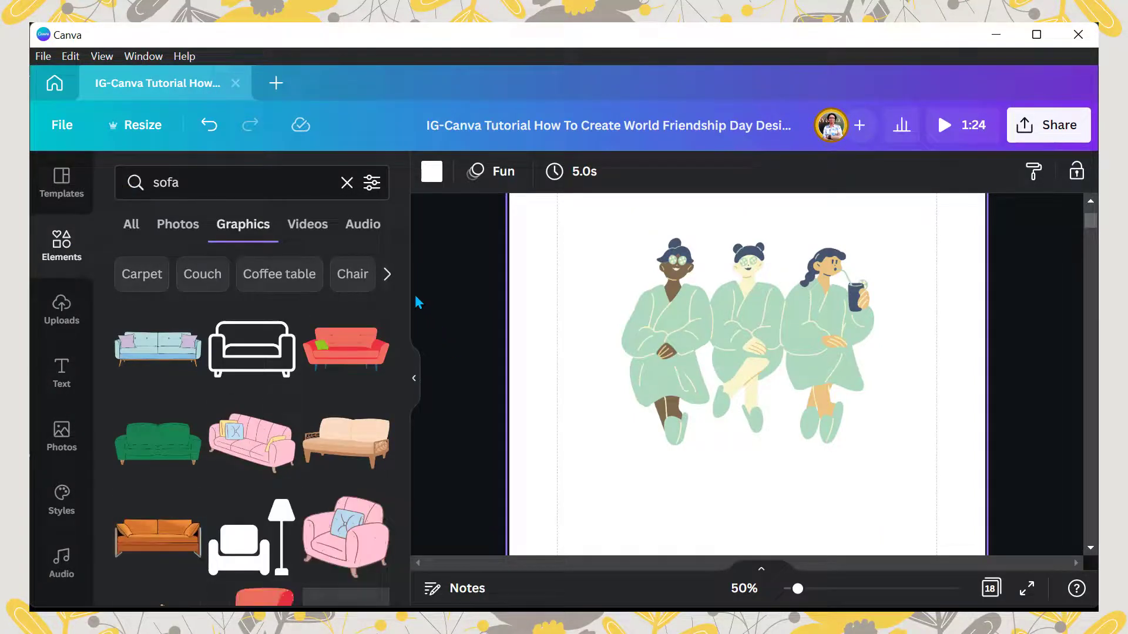
left_click_drag(407, 254, 400, 516)
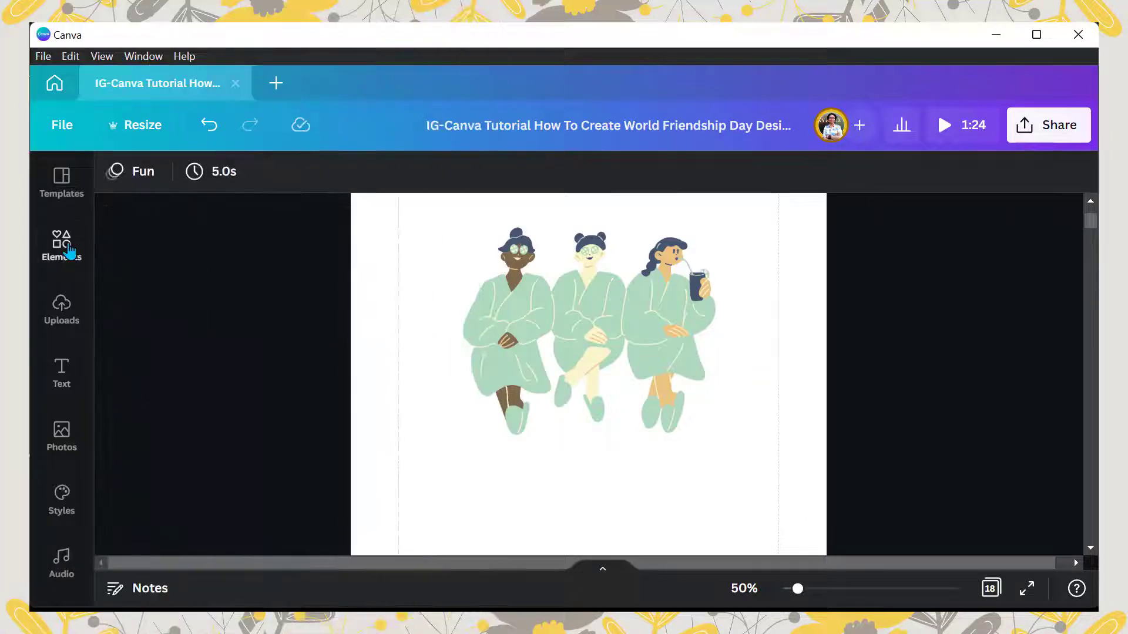
Search the elements for "sofa home decoration illustration" and add the yellow sofa with dark red legs.
left_click(69, 252)
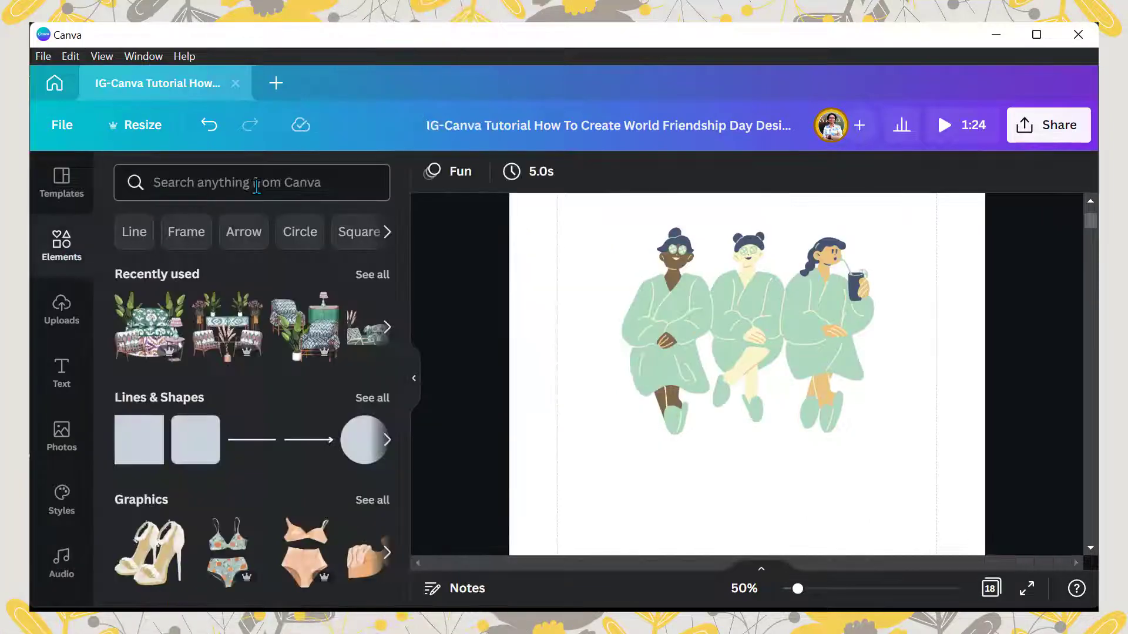
left_click(256, 186)
type("sofa home decoration illustration")
key("Return")
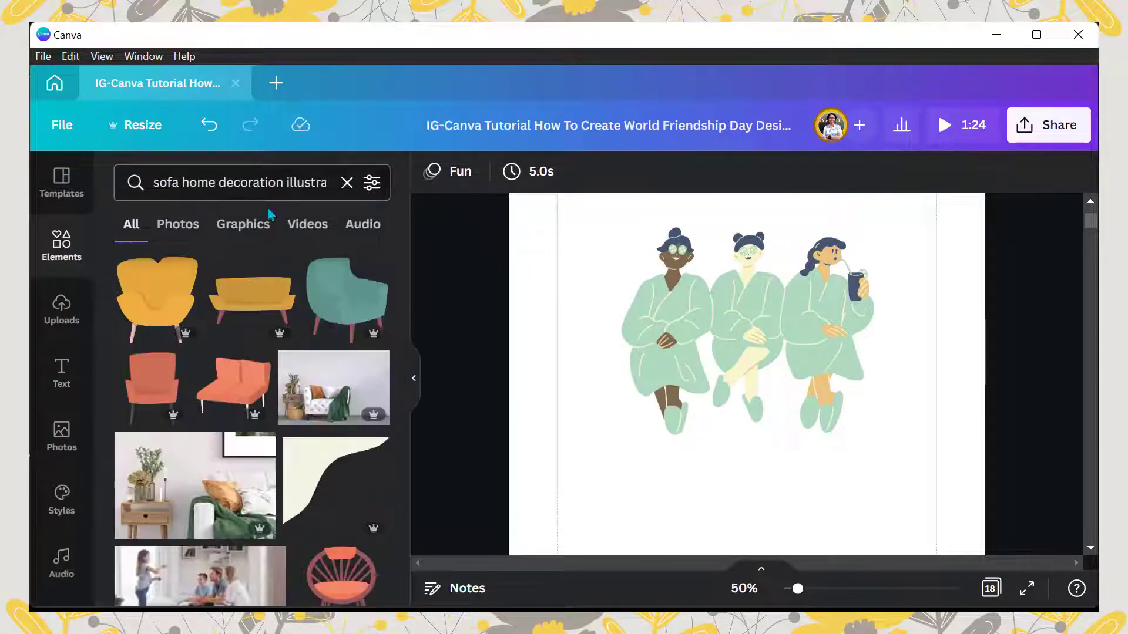
left_click(280, 273)
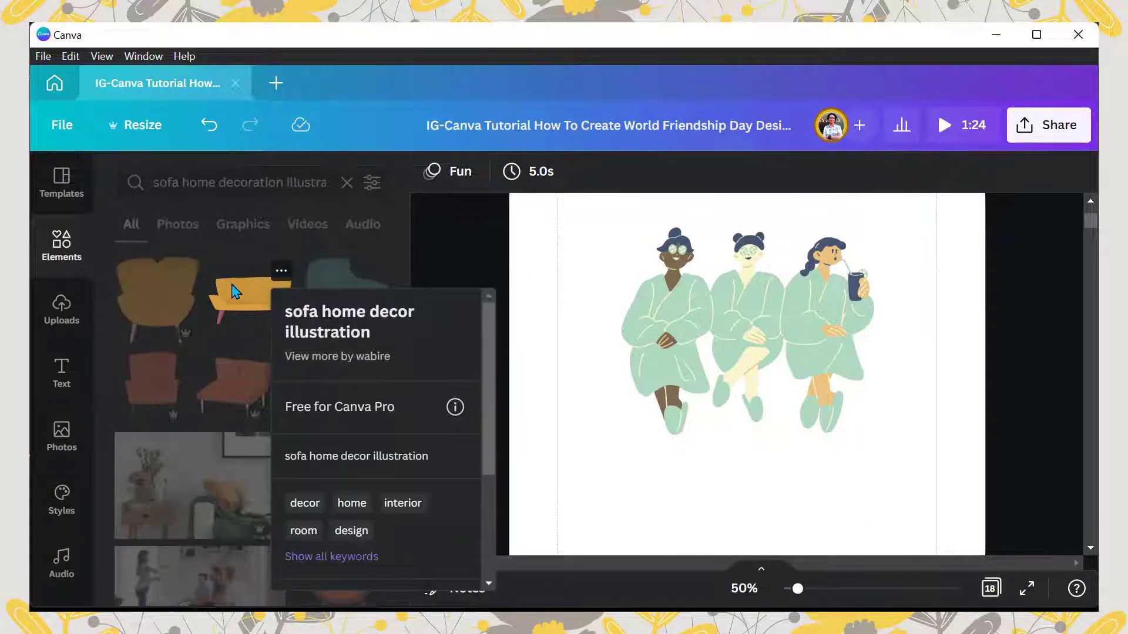
left_click(235, 292)
left_click(411, 383)
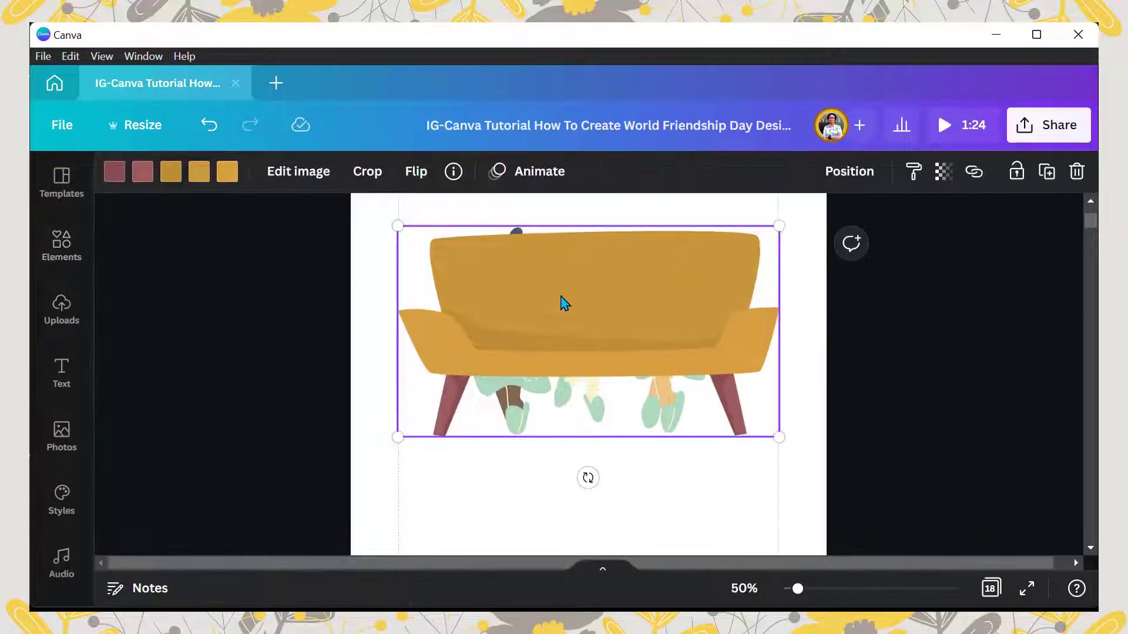
Send the yellow sofa behind the three women and align it so they appear seated on it.
left_click_drag(561, 302, 567, 320)
left_click(849, 171)
left_click(794, 232)
left_click(450, 467)
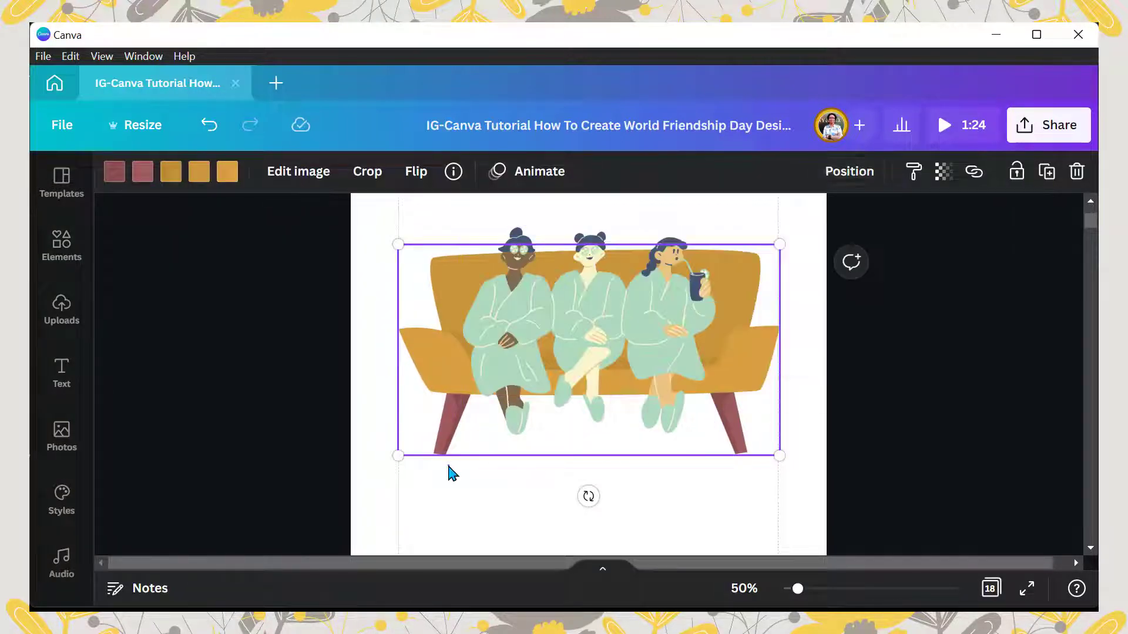
left_click_drag(749, 322, 736, 320)
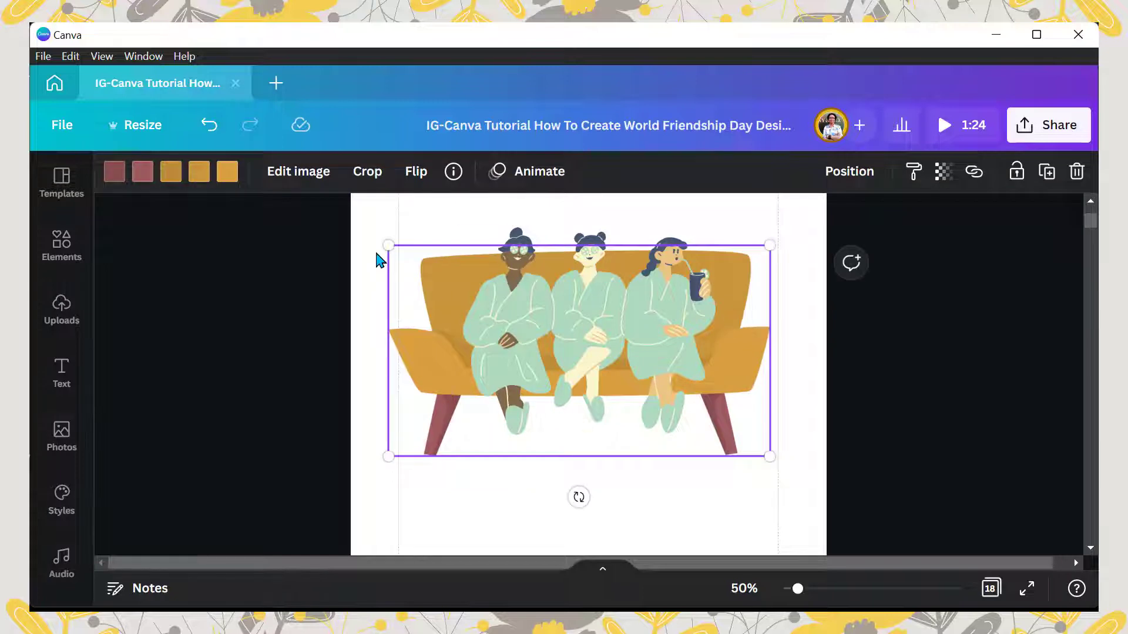
Select the women and the sofa together and move them down, centred between the page margins.
left_click_drag(367, 218, 793, 470)
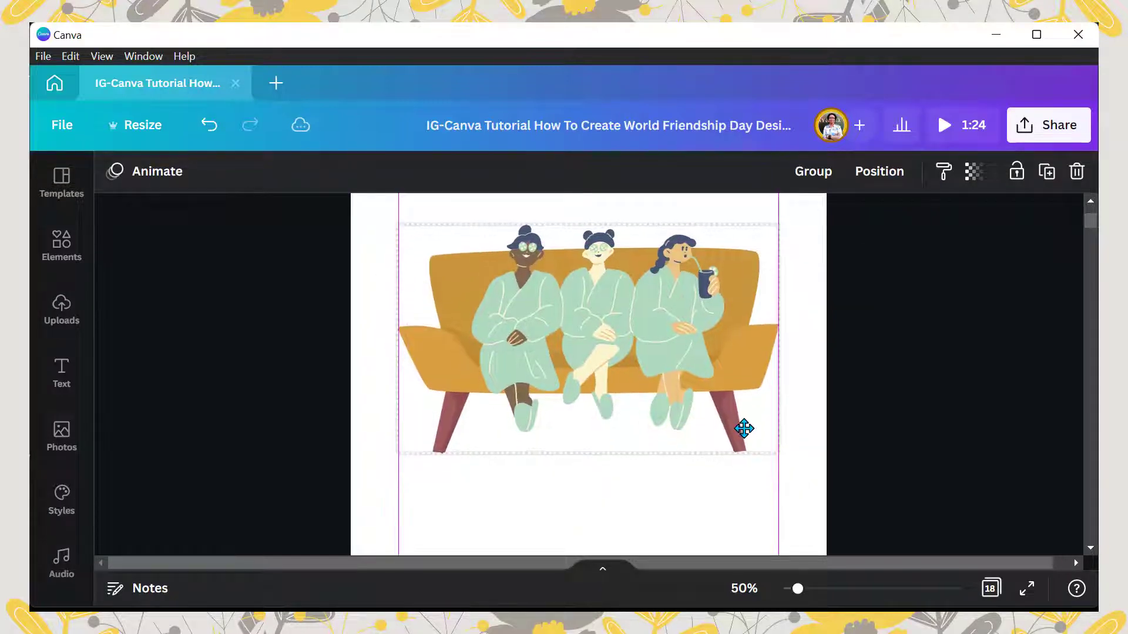
left_click_drag(743, 429, 746, 460)
left_click(381, 228)
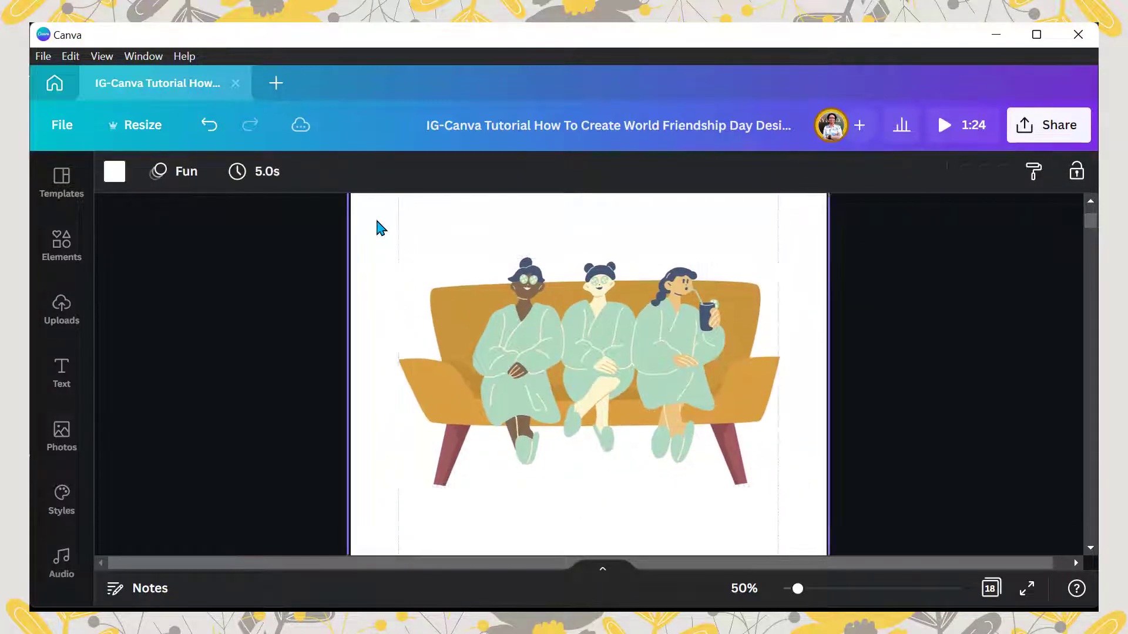
Search the elements for "cozy interior illustration" and add the graphic with the tea table, potted plant and red cushion.
left_click(43, 271)
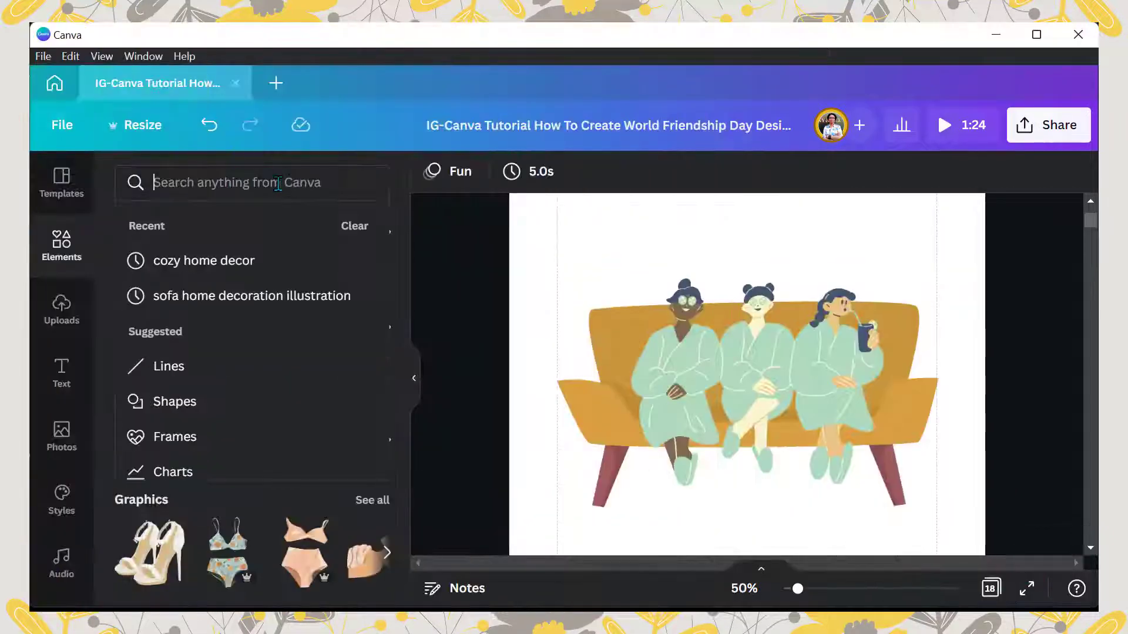
type("cozy interio")
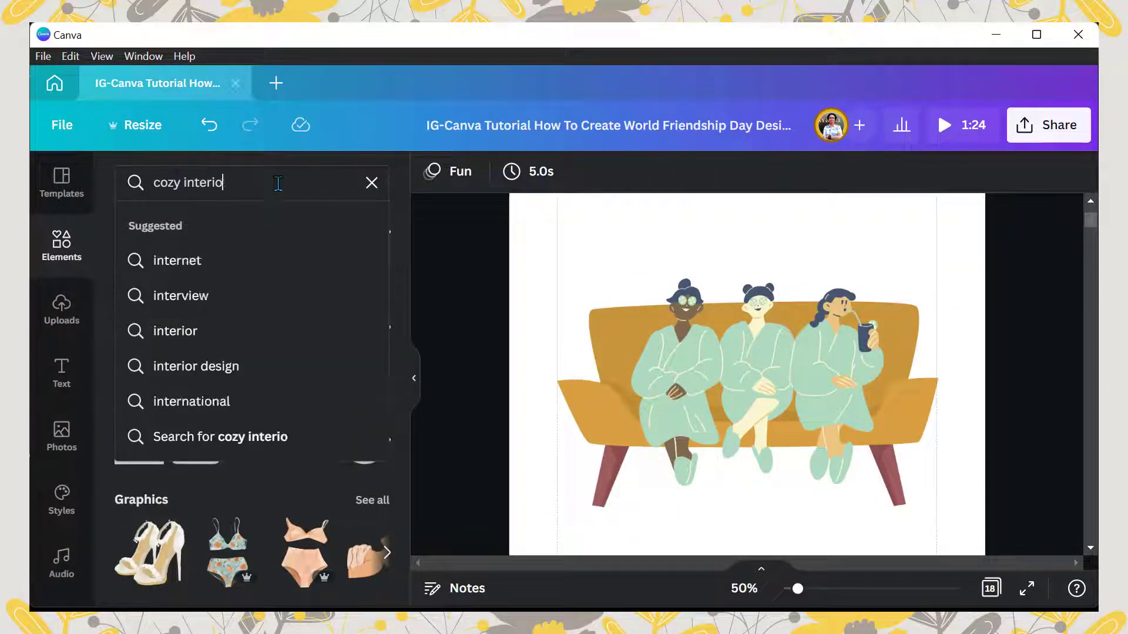
type("t= i")
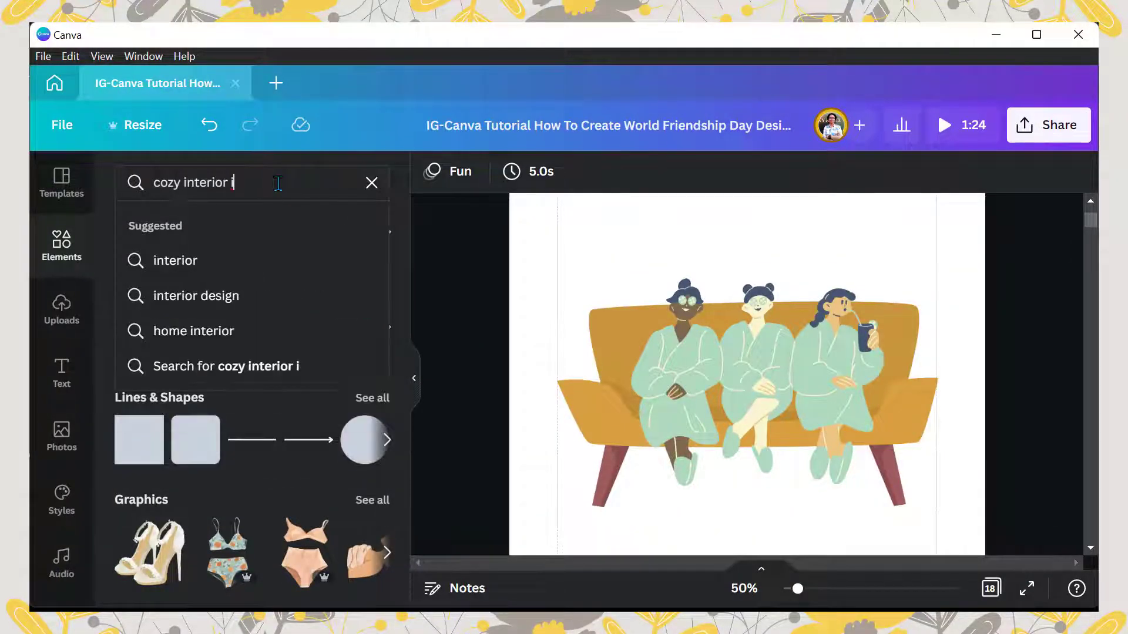
type("llustration")
key("Return")
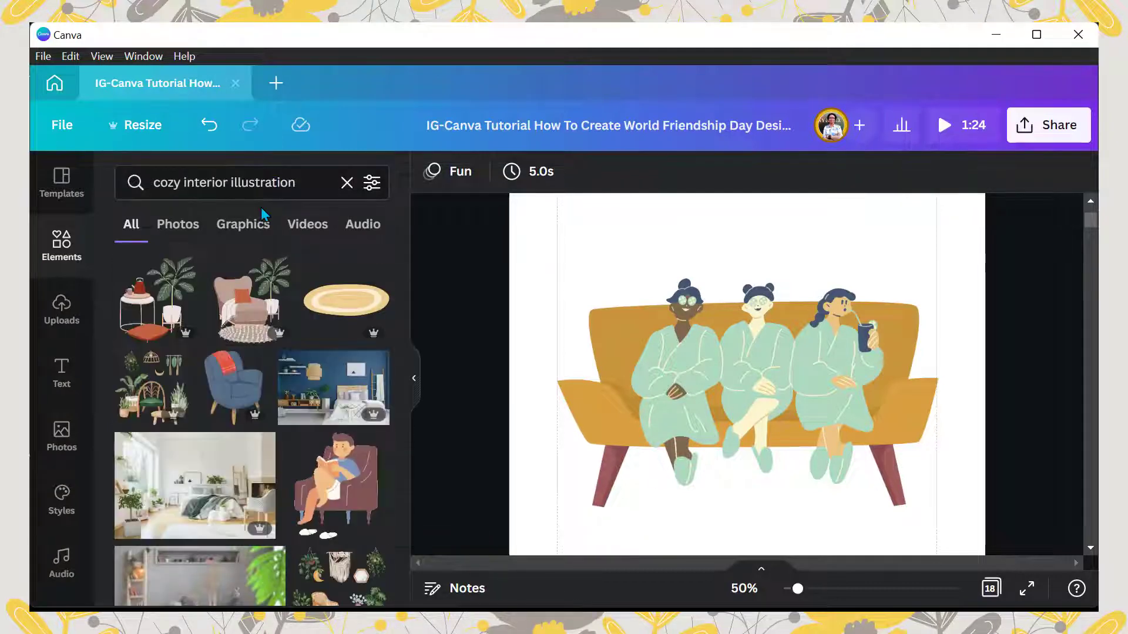
left_click(165, 296)
left_click(414, 377)
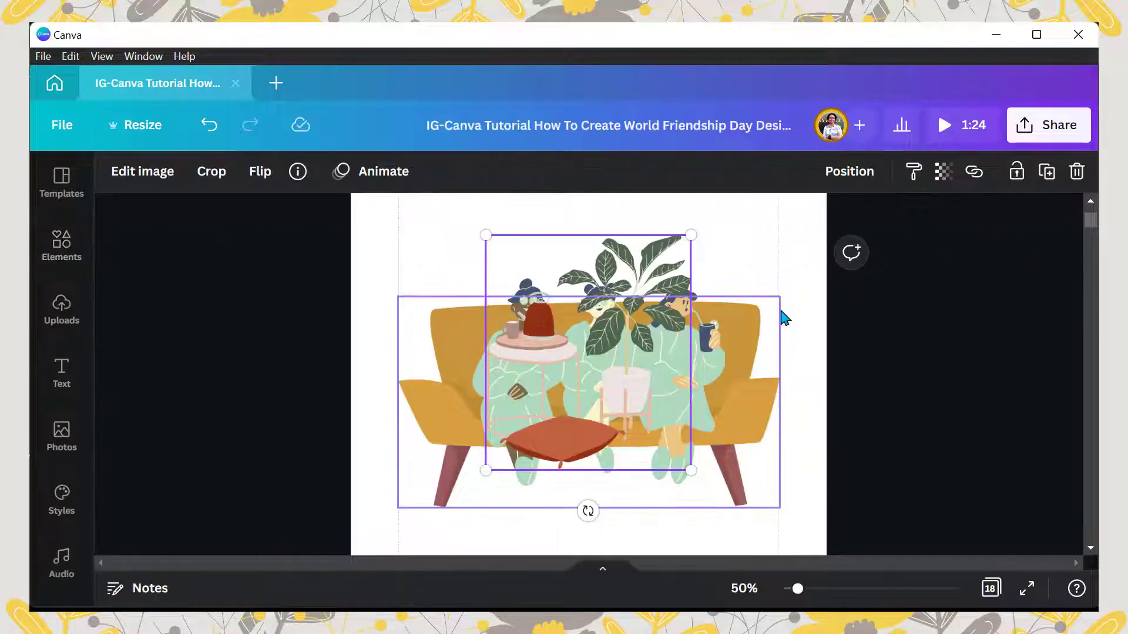
Shrink the table-and-plant graphic slightly, place it at the sofa's right end and send it behind the sofa.
left_click_drag(628, 266, 764, 300)
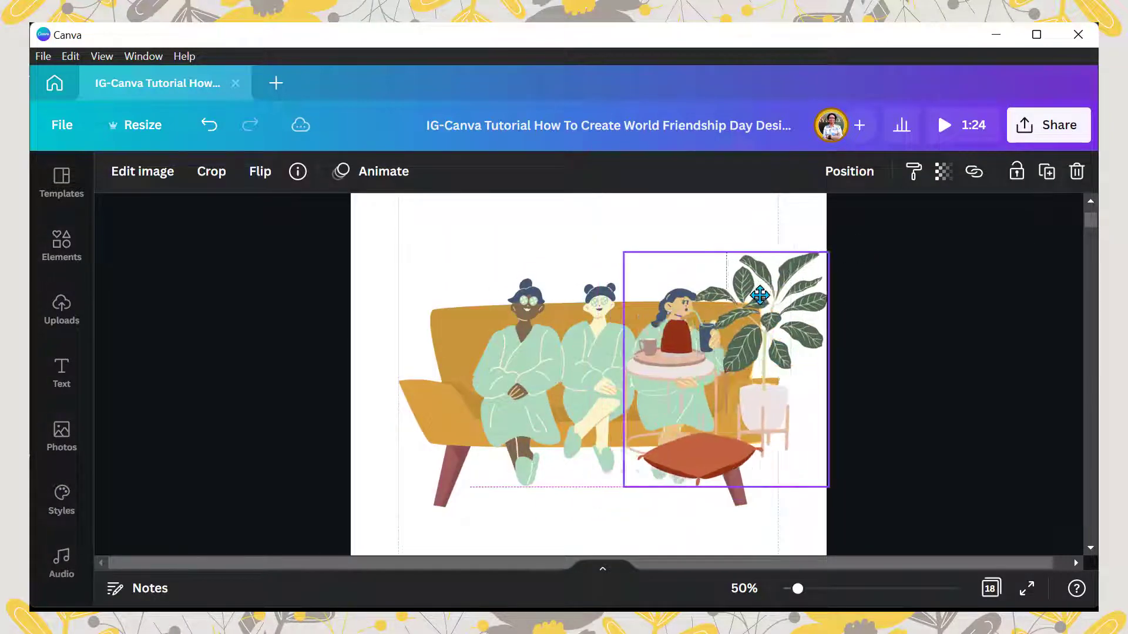
left_click_drag(834, 252, 826, 263)
left_click_drag(749, 361, 768, 376)
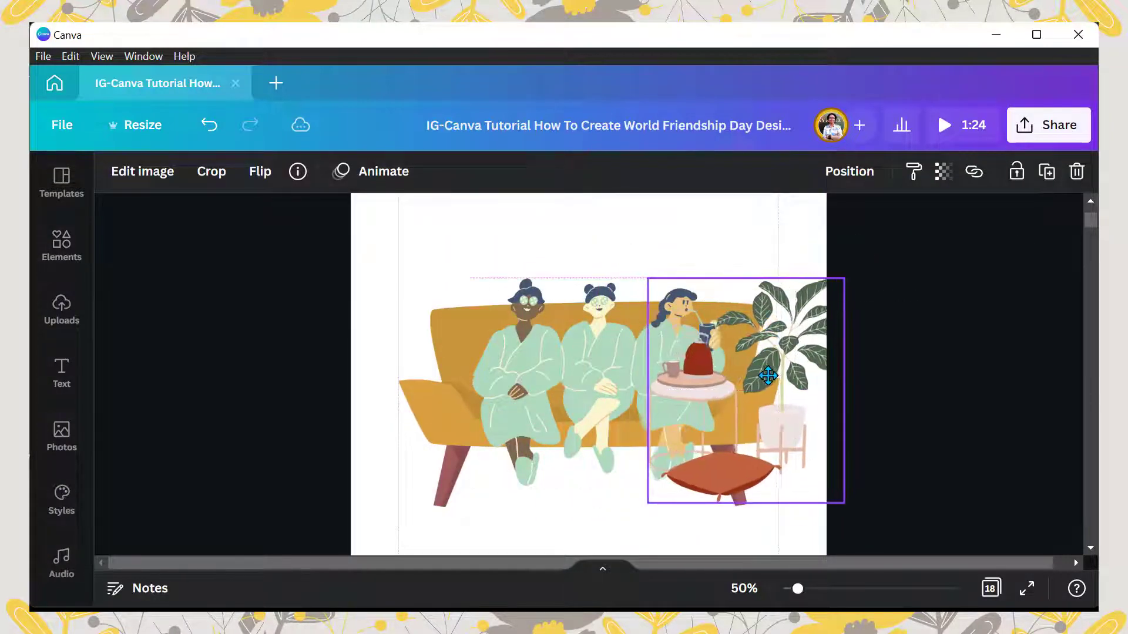
left_click(860, 178)
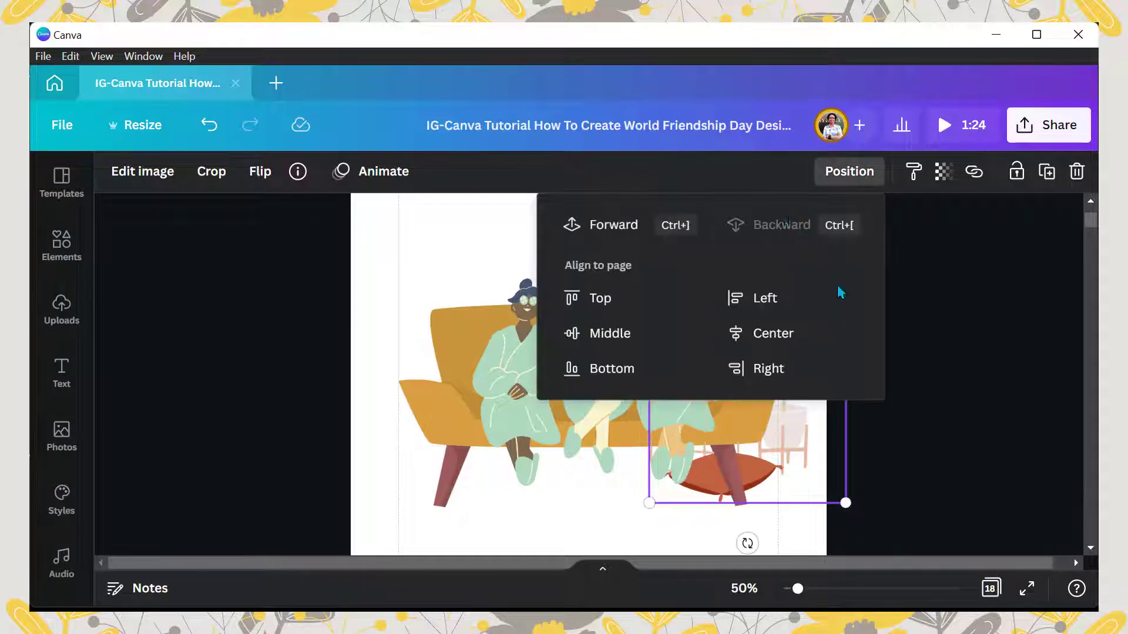
left_click(840, 293)
Place a horizontally flipped copy of the table-and-plant graphic behind the sofa's left end and nudge the right one inward.
left_click_drag(810, 302, 452, 263)
left_click(250, 176)
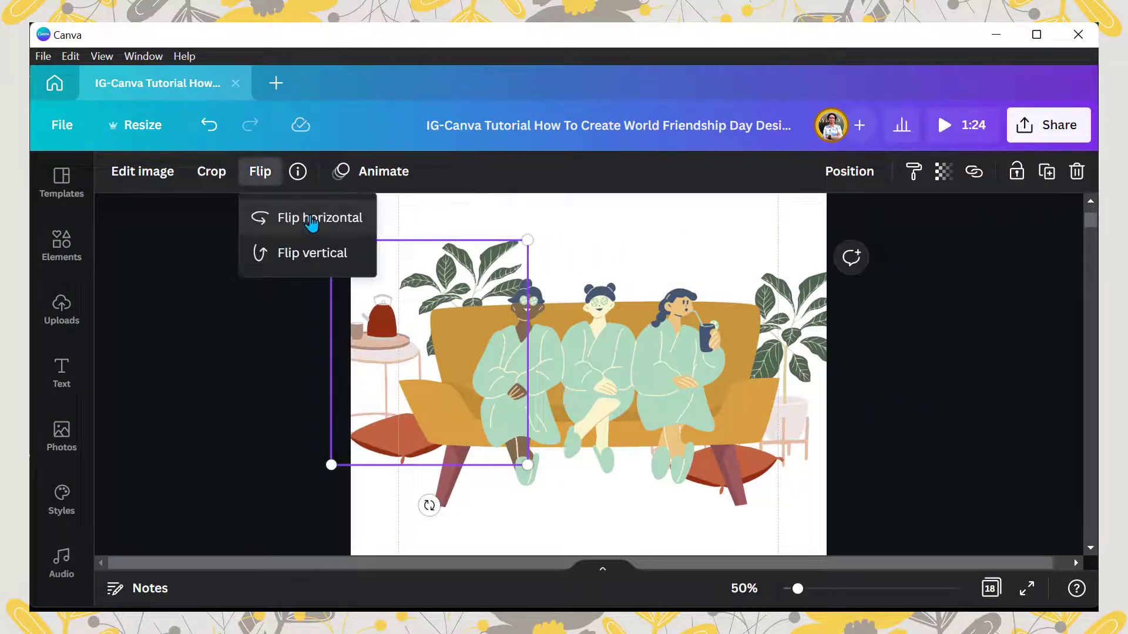
left_click(314, 217)
left_click_drag(381, 271, 437, 240)
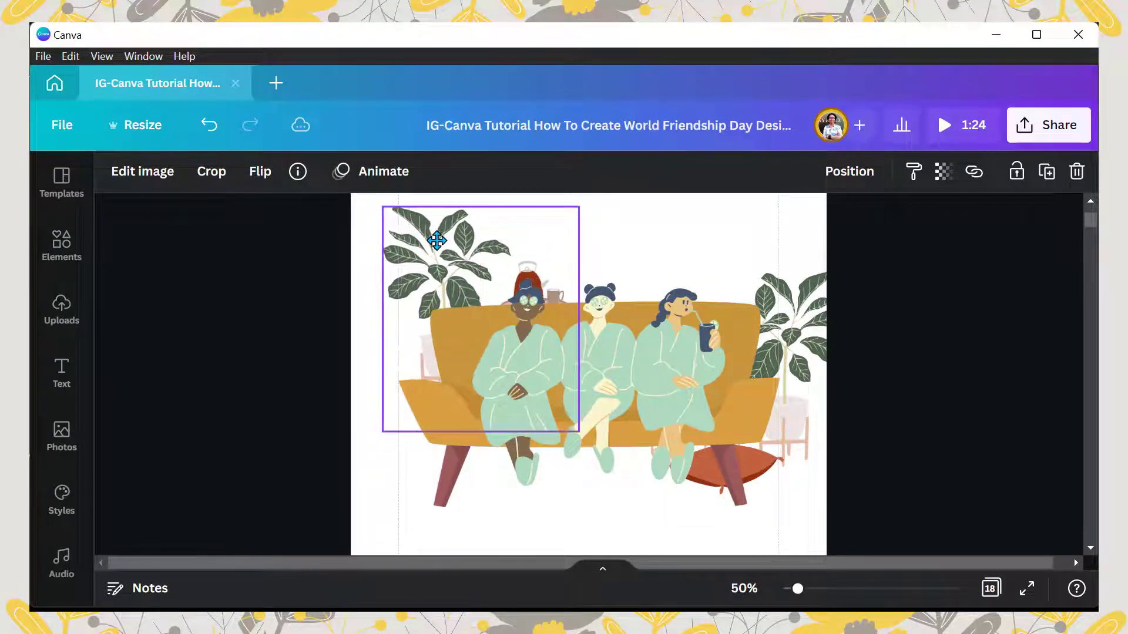
left_click(649, 222)
left_click_drag(806, 308, 801, 306)
left_click(740, 220)
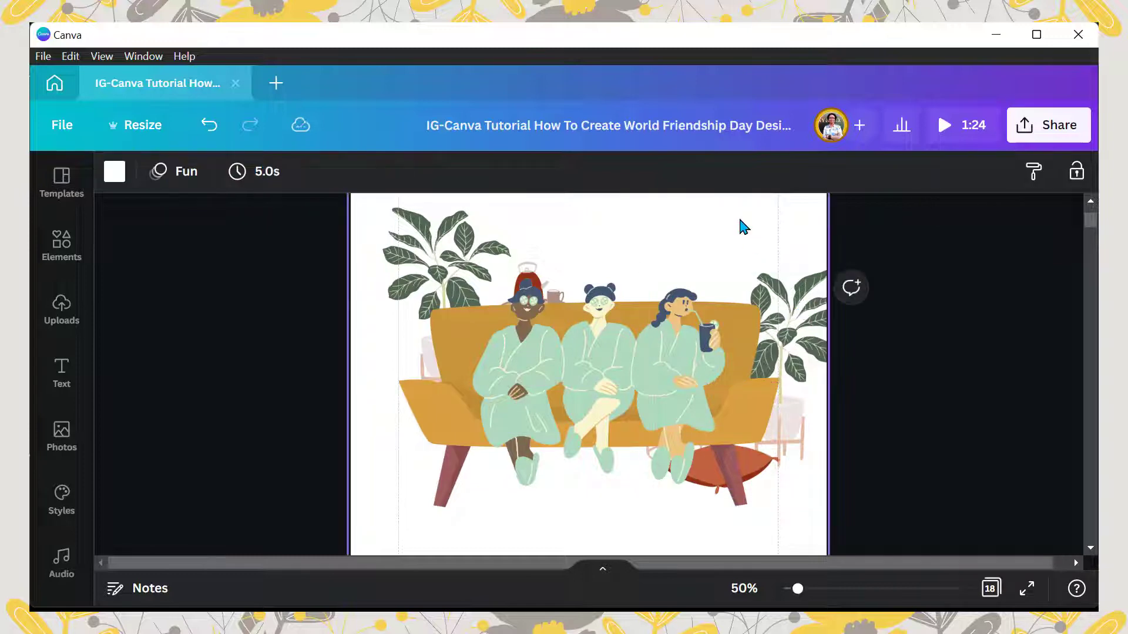
Select the whole sofa scene with both plants and shift it slightly left to centre it on the page.
left_click_drag(798, 590, 792, 590)
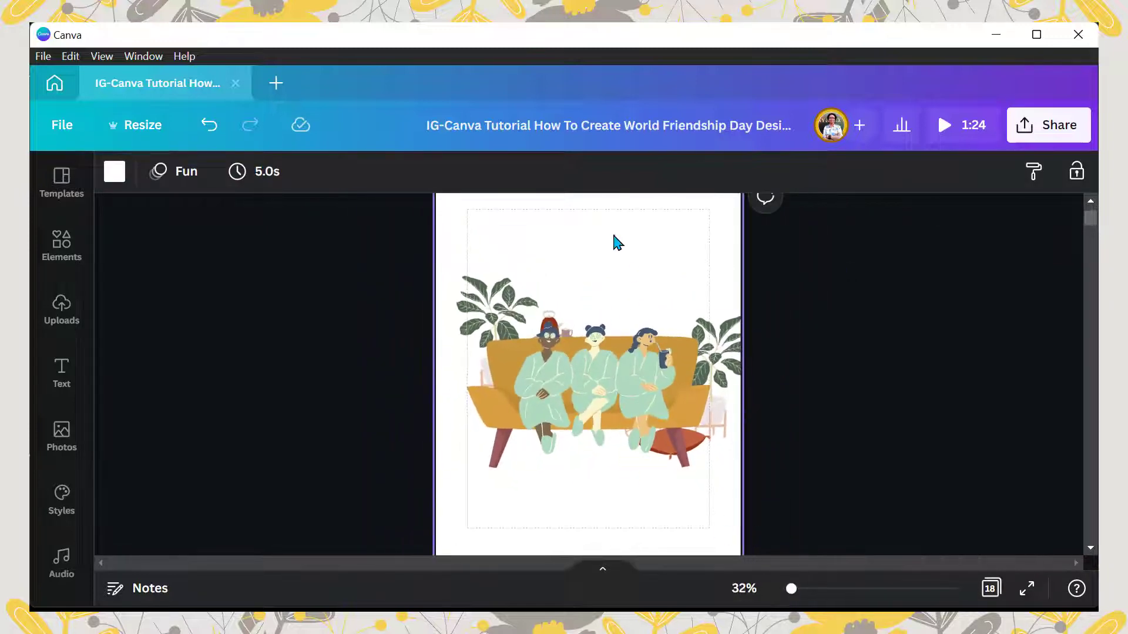
left_click_drag(512, 329, 734, 450)
left_click_drag(733, 448, 729, 449)
left_click(665, 228)
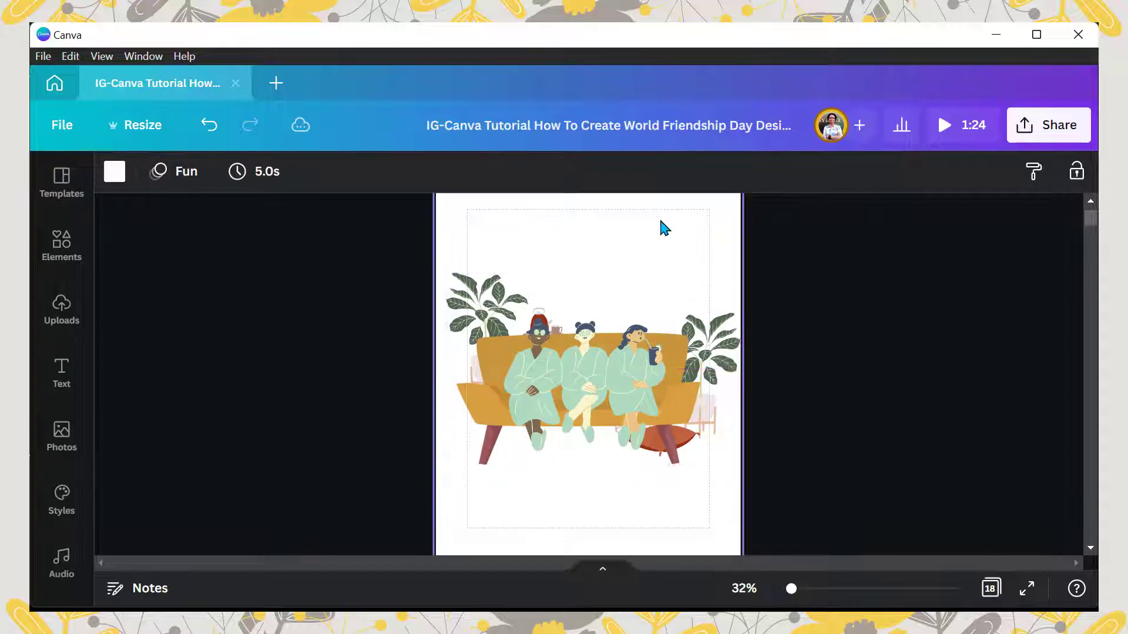
Search the elements for "blob" and add the solid salmon-pink rounded blob.
left_click(50, 222)
left_click(169, 183)
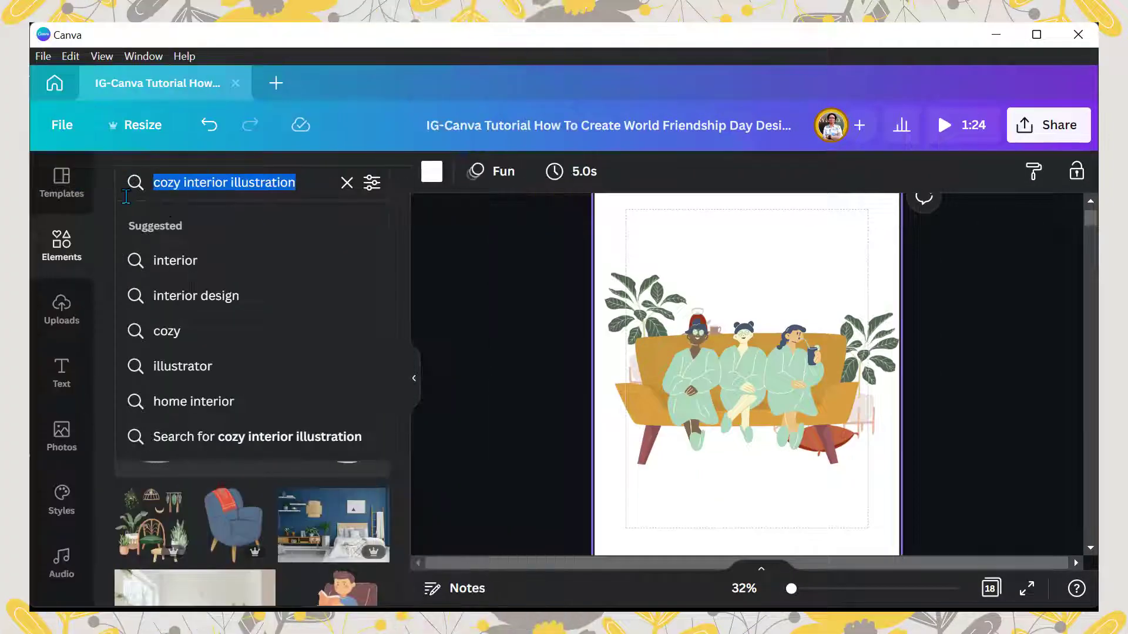
key("Return")
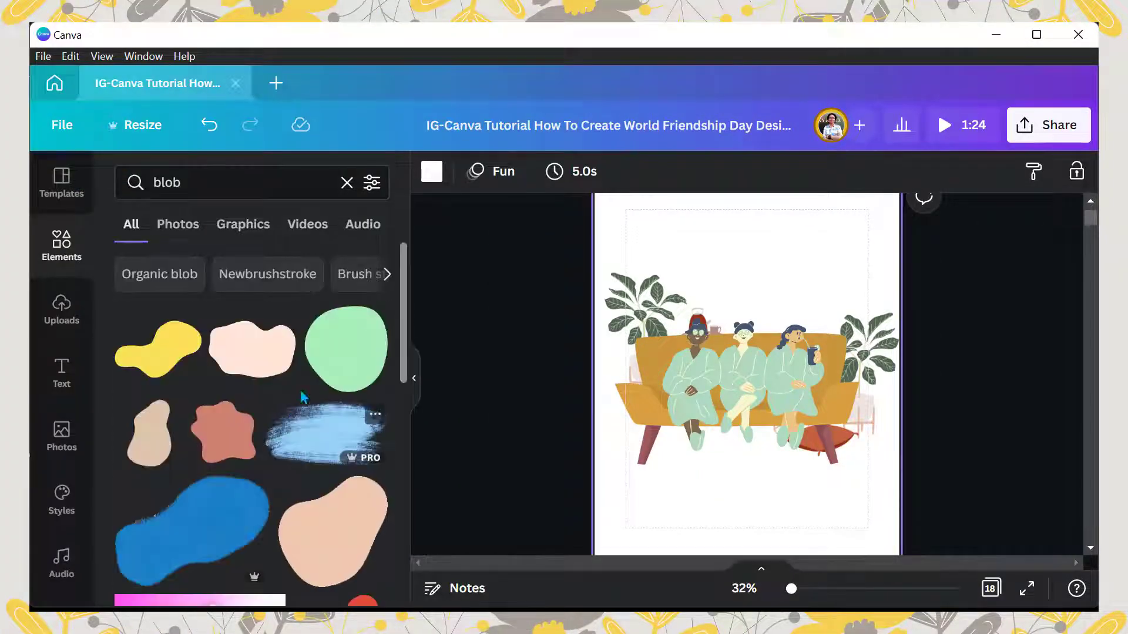
left_click_drag(407, 337, 406, 475)
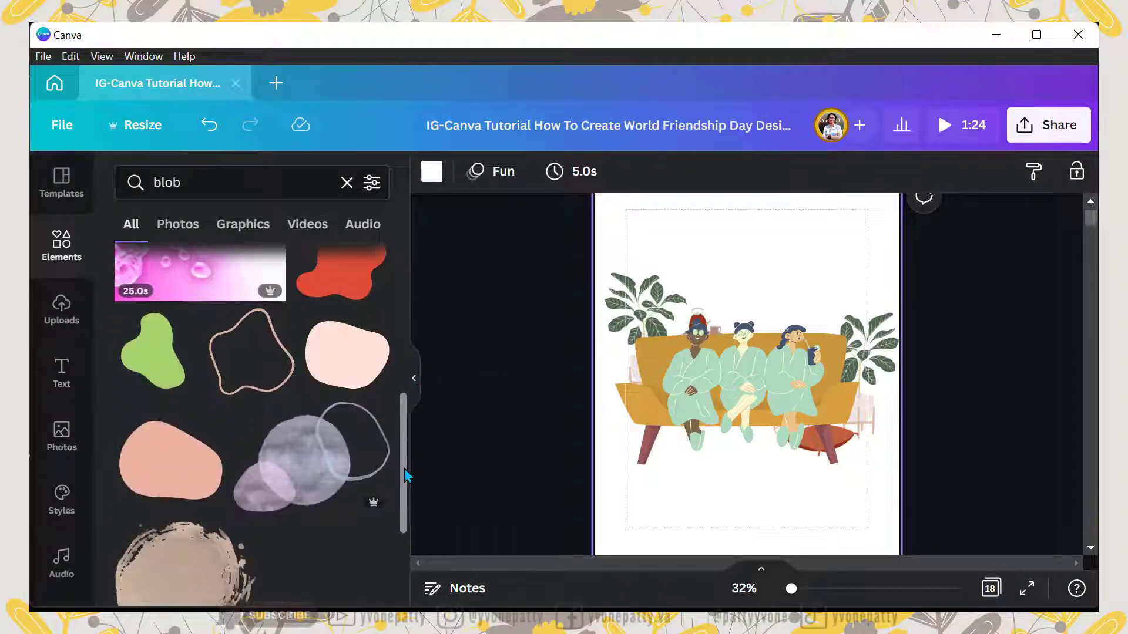
left_click(139, 460)
left_click(414, 377)
Enlarge the pink blob beyond the page width, rotate it until its top is level and position it over the page's lower part.
left_click_drag(563, 416, 445, 477)
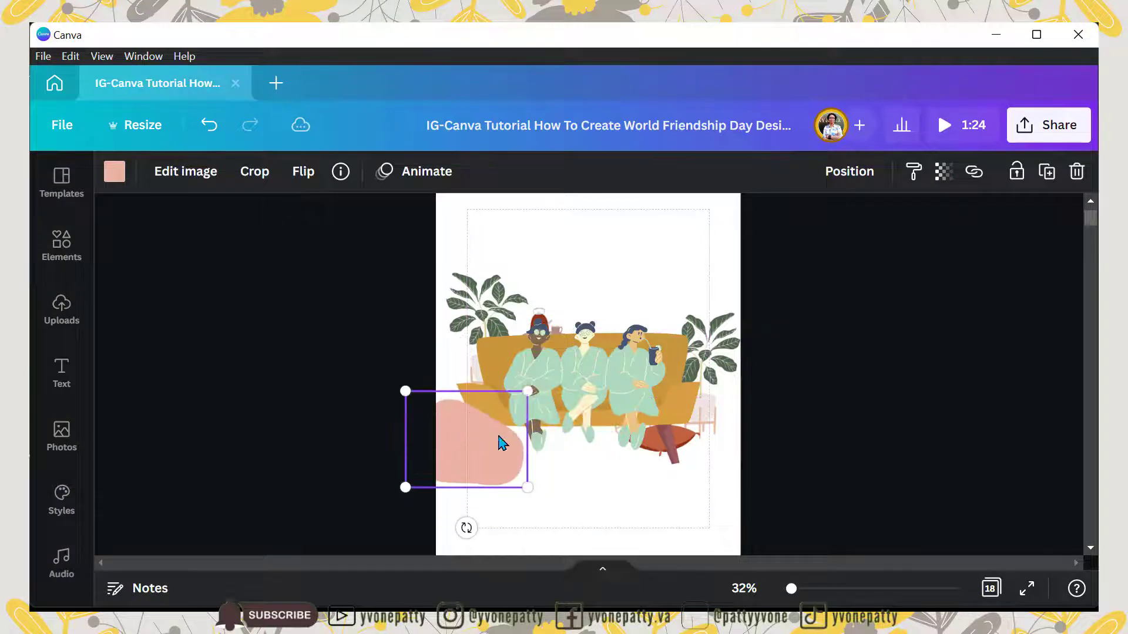
left_click_drag(532, 389, 899, 372)
left_click_drag(635, 323, 629, 487)
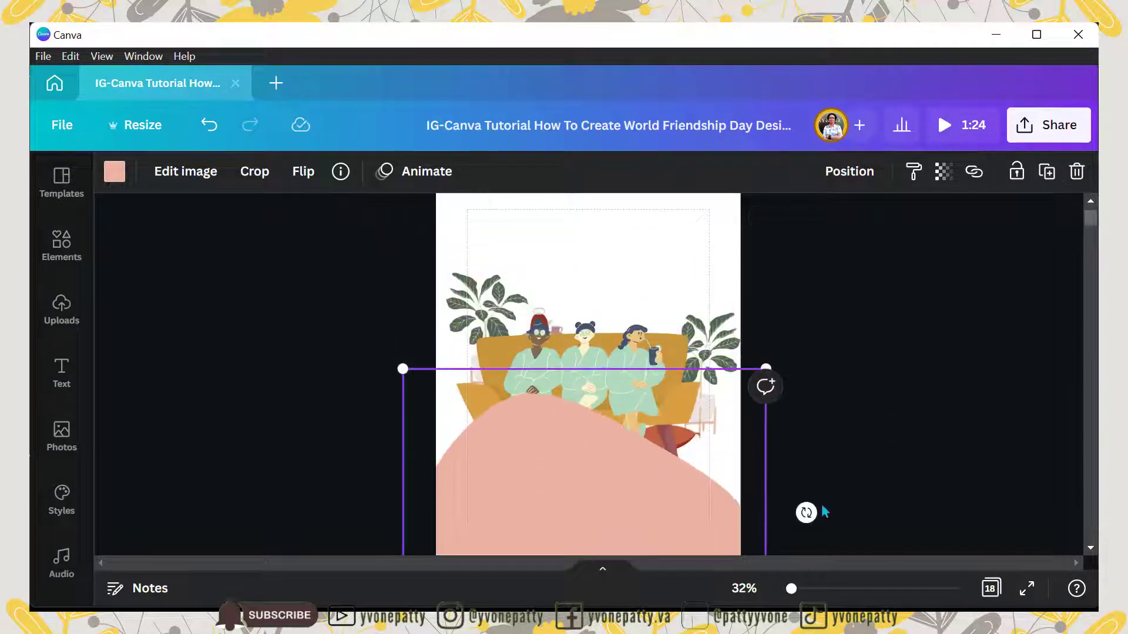
left_click_drag(806, 513, 782, 402)
left_click_drag(680, 491, 669, 488)
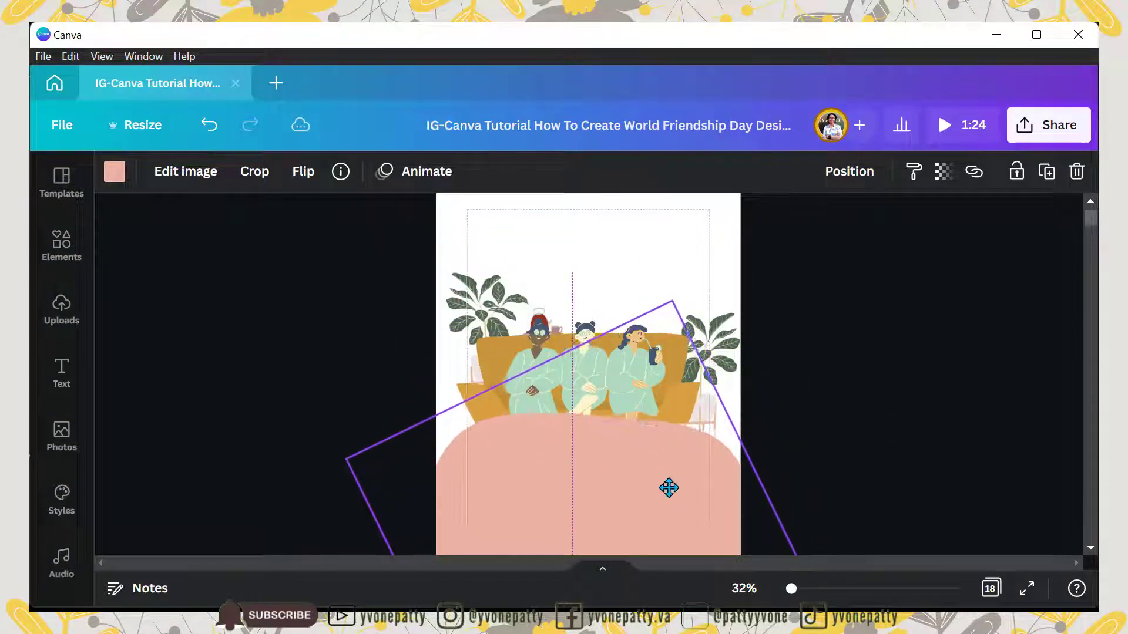
Adjust the rotation and position of the pink blob under the sofa and send it behind all the other elements.
left_click_drag(771, 406, 806, 427)
left_click_drag(629, 497, 636, 499)
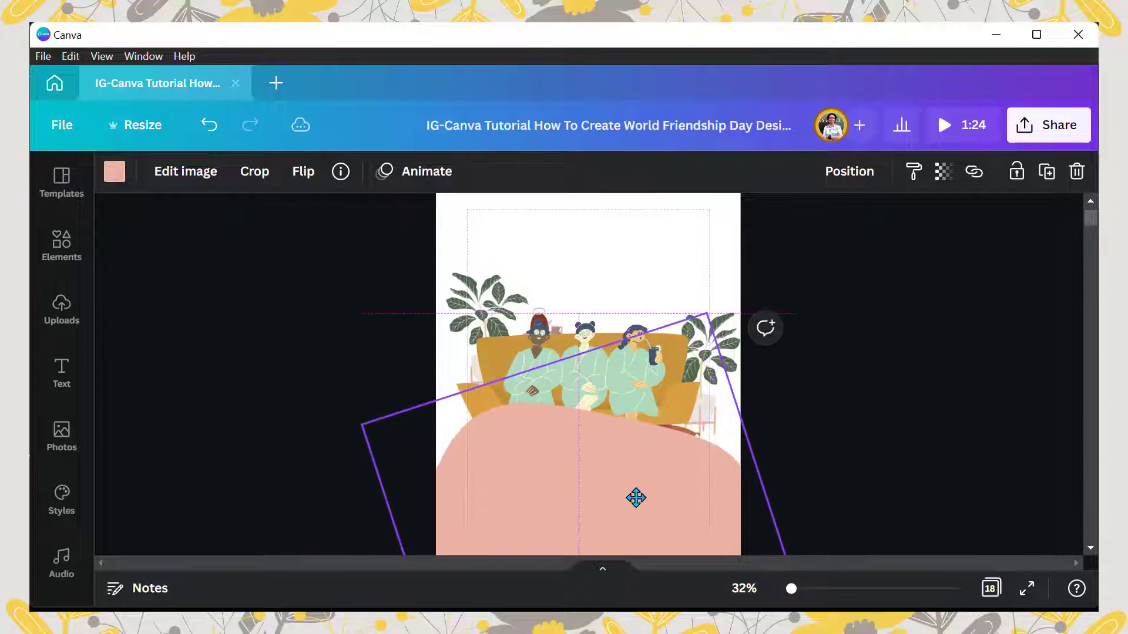
left_click(850, 171)
left_click(775, 257)
left_click(979, 365)
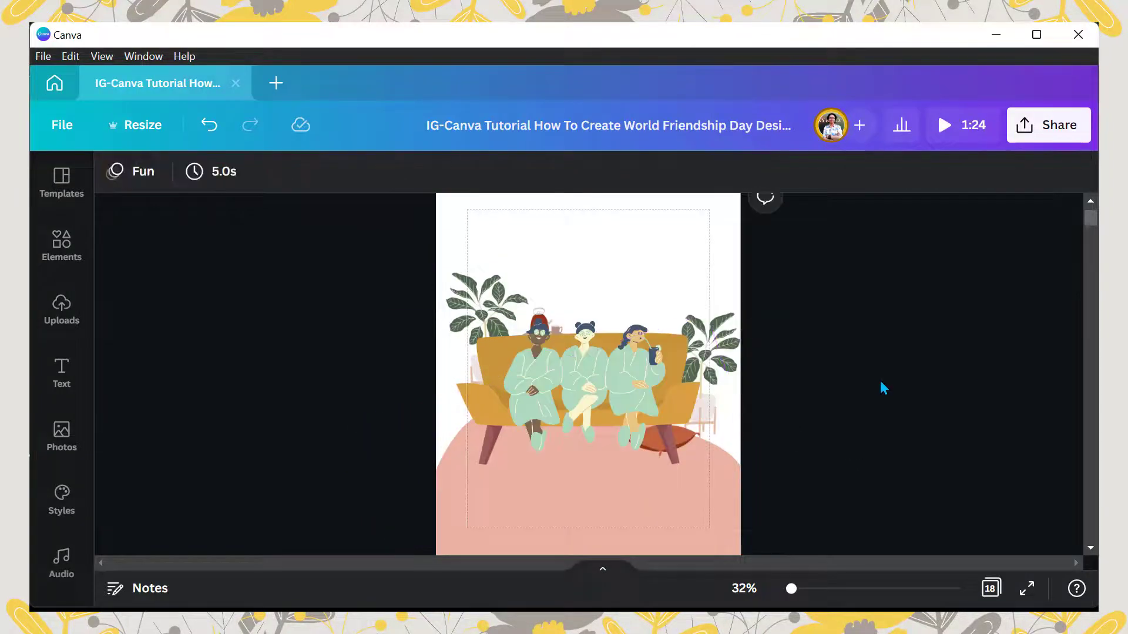
Recolour the floor blob light orange, #FAD597.
scroll(690, 511, "down", 1)
left_click(689, 511)
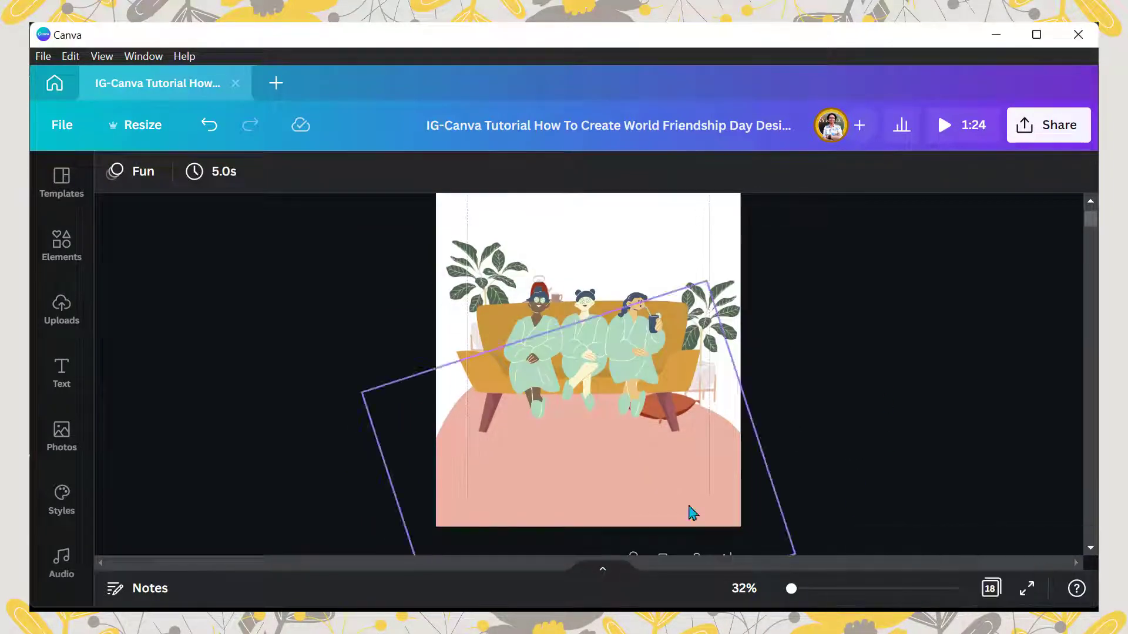
left_click(113, 171)
scroll(411, 288, "down", 5)
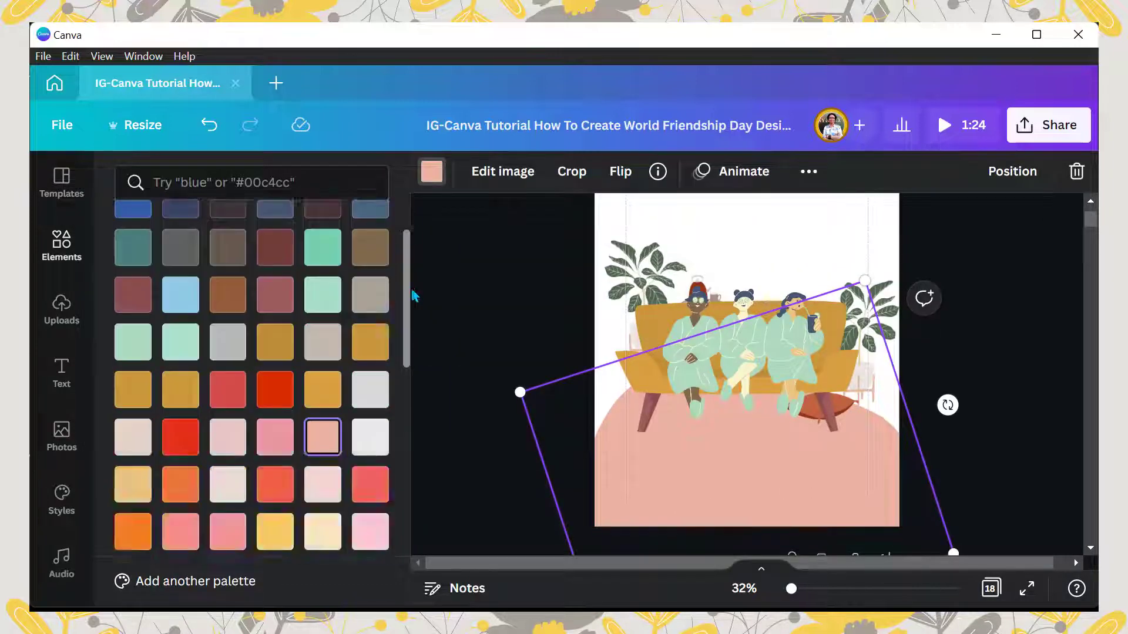
left_click(227, 470)
left_click(411, 362)
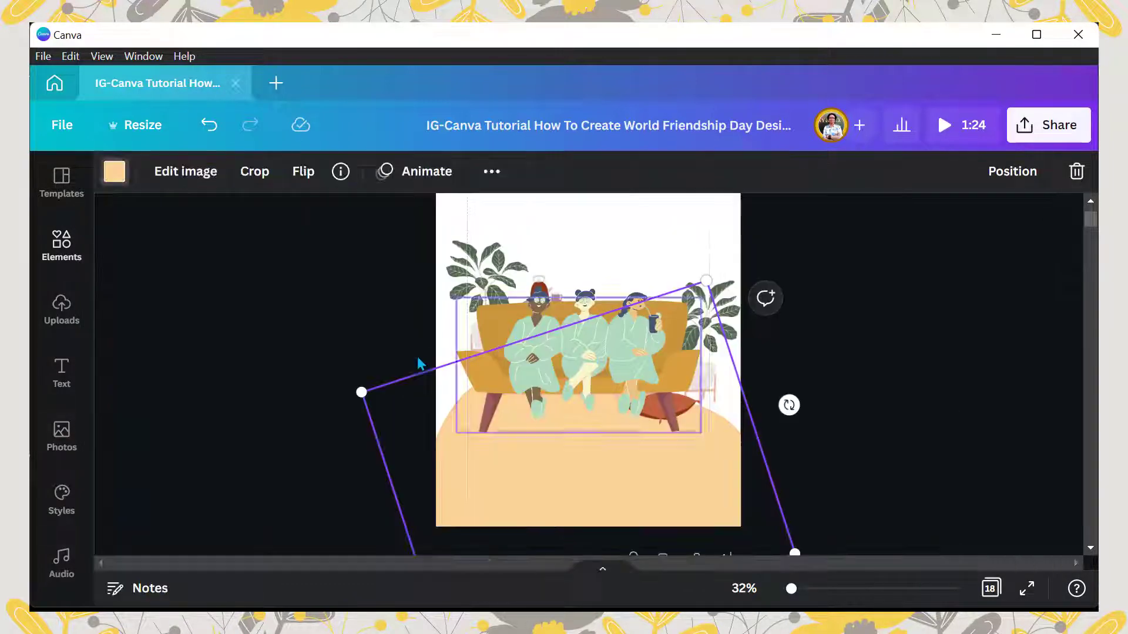
Place a copy of the orange blob over the page's upper-left area, rotated so its curved edge falls near the middle.
left_click_drag(534, 484, 480, 277)
scroll(709, 315, "up", 1)
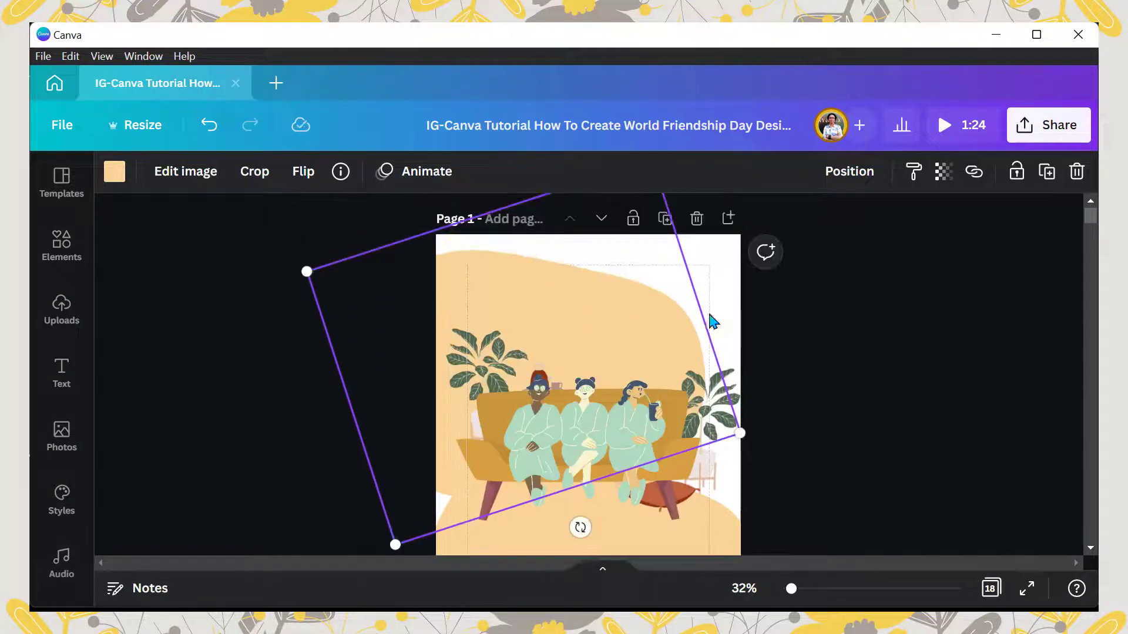
left_click_drag(588, 532, 293, 298)
left_click_drag(503, 294, 471, 292)
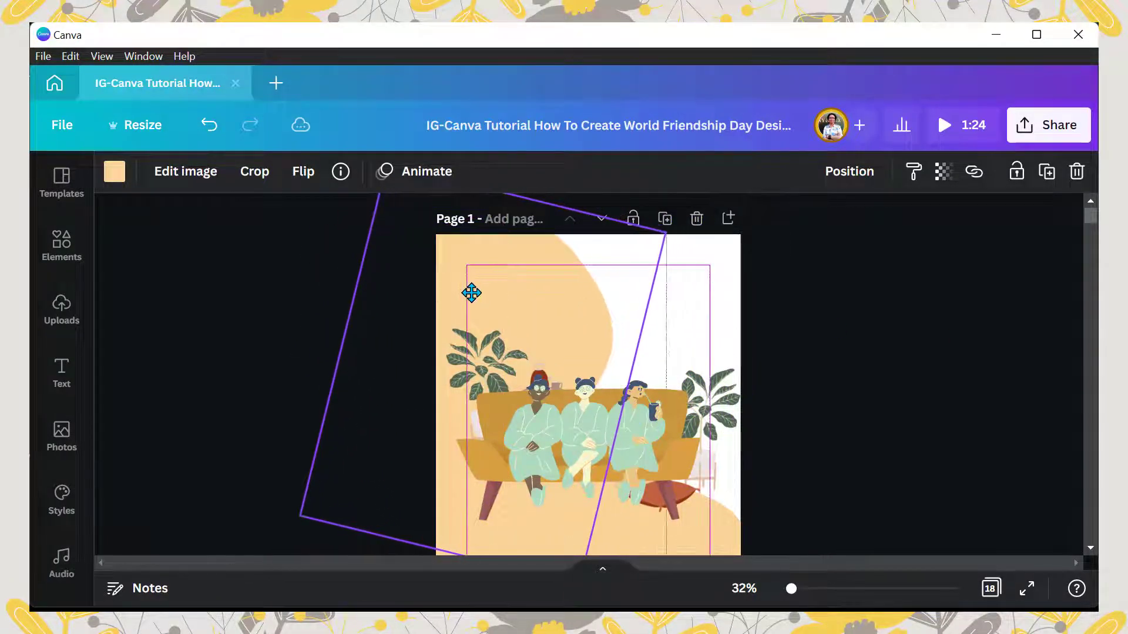
Try the plant's dark green #506650 on the upper-left blob, then recolour it mint green #ACDABF sampled from a robe.
left_click(114, 171)
left_click(133, 263)
left_click(347, 443)
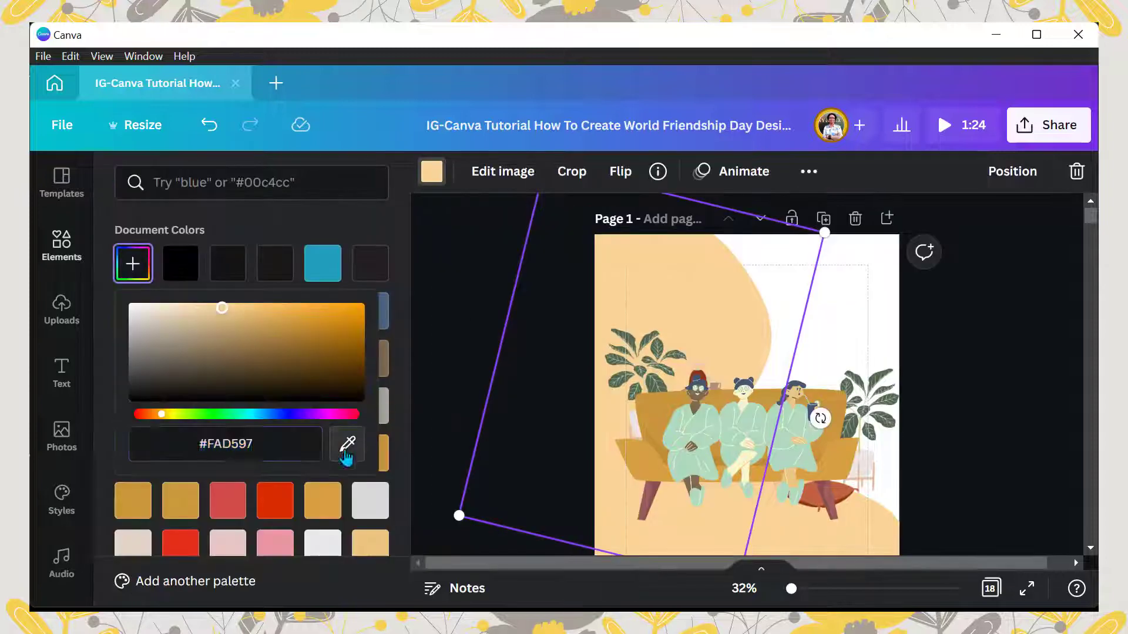
left_click(624, 360)
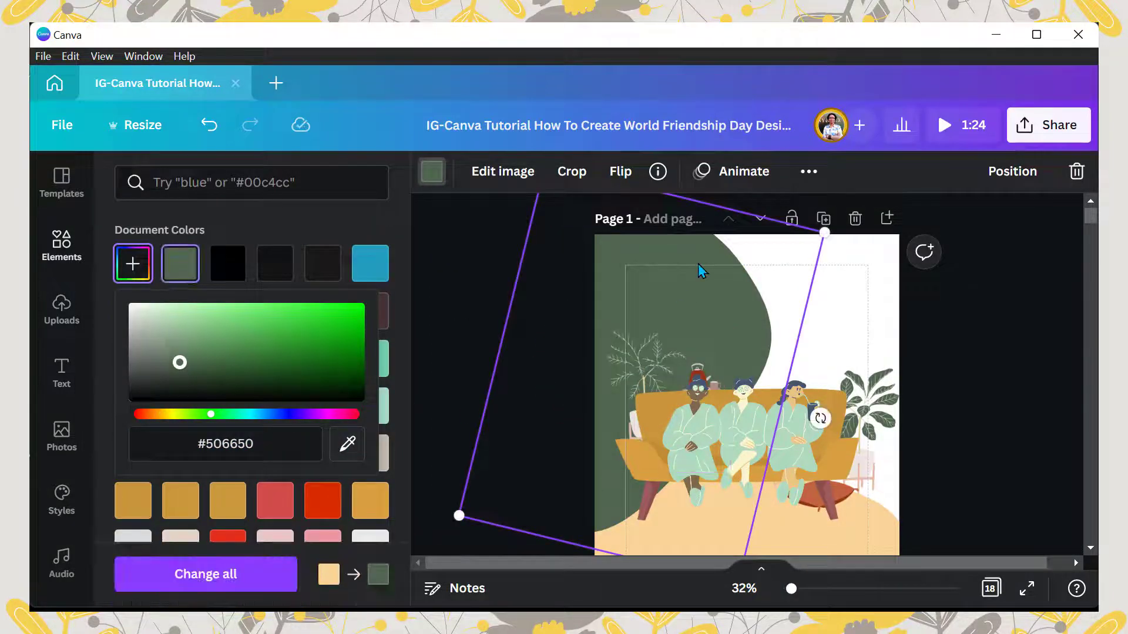
left_click(133, 253)
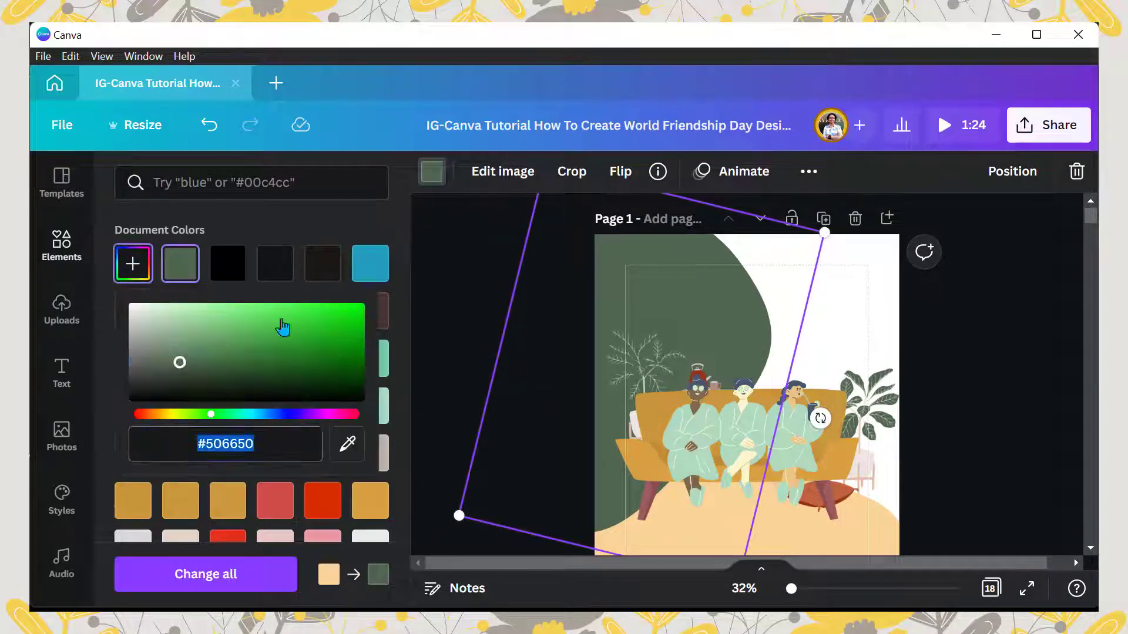
left_click(693, 429)
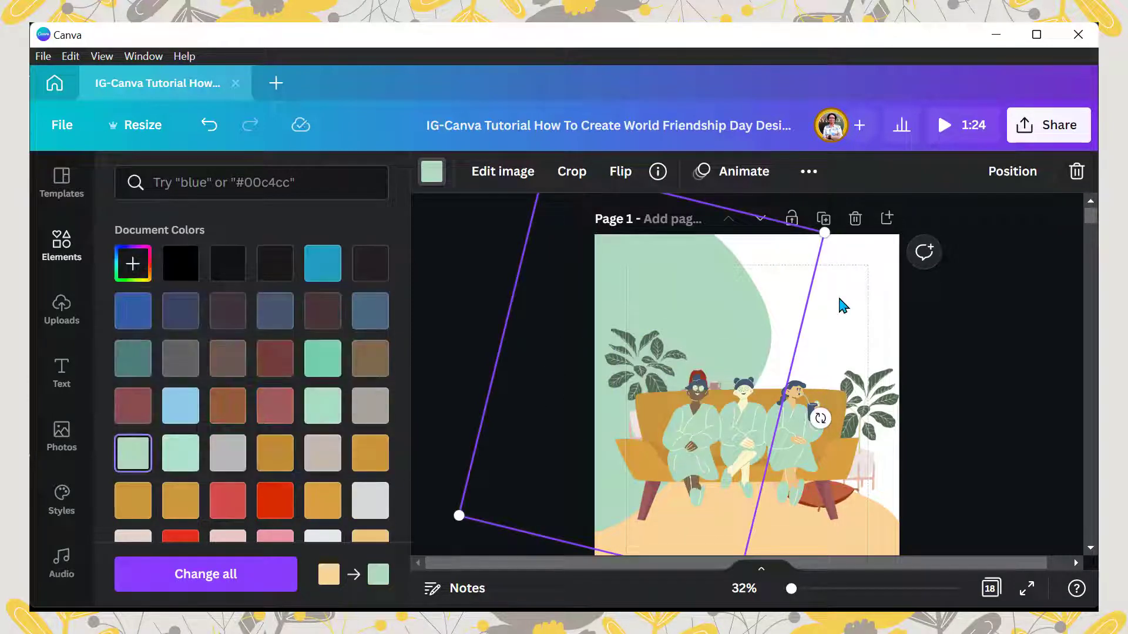
Nudge the mint blob slightly left and send it to the back of the design.
left_click(590, 285)
left_click_drag(591, 291, 577, 285)
left_click(852, 183)
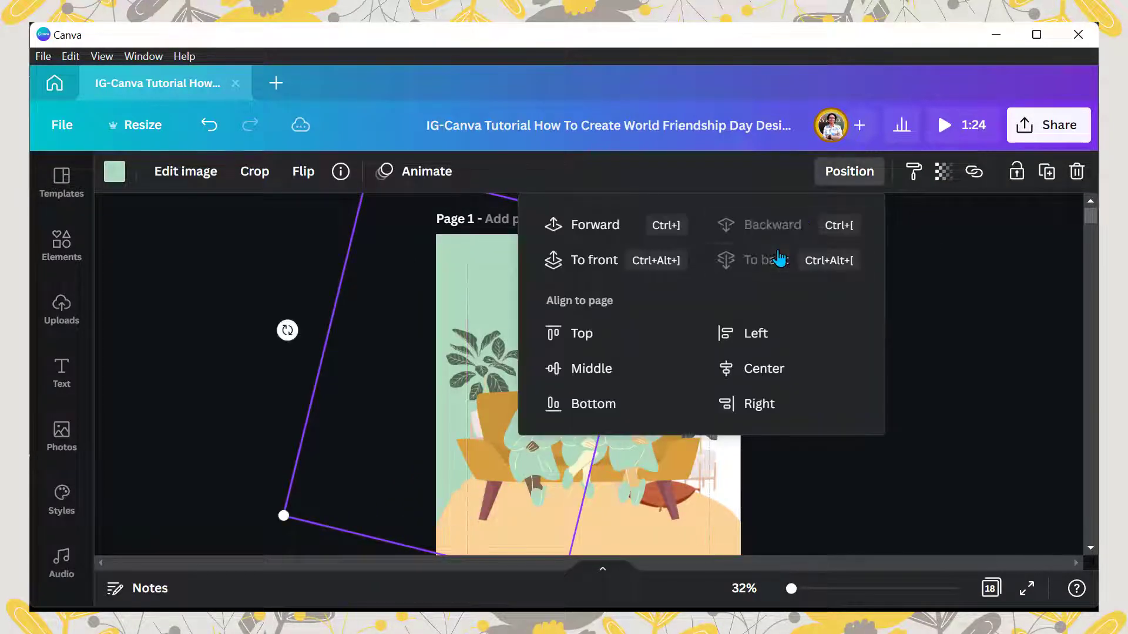
Place a rotated copy of the mint blob along the page's right side and shift the left blob outward, leaving a gap between them.
left_click(461, 277)
left_click_drag(461, 277, 649, 297)
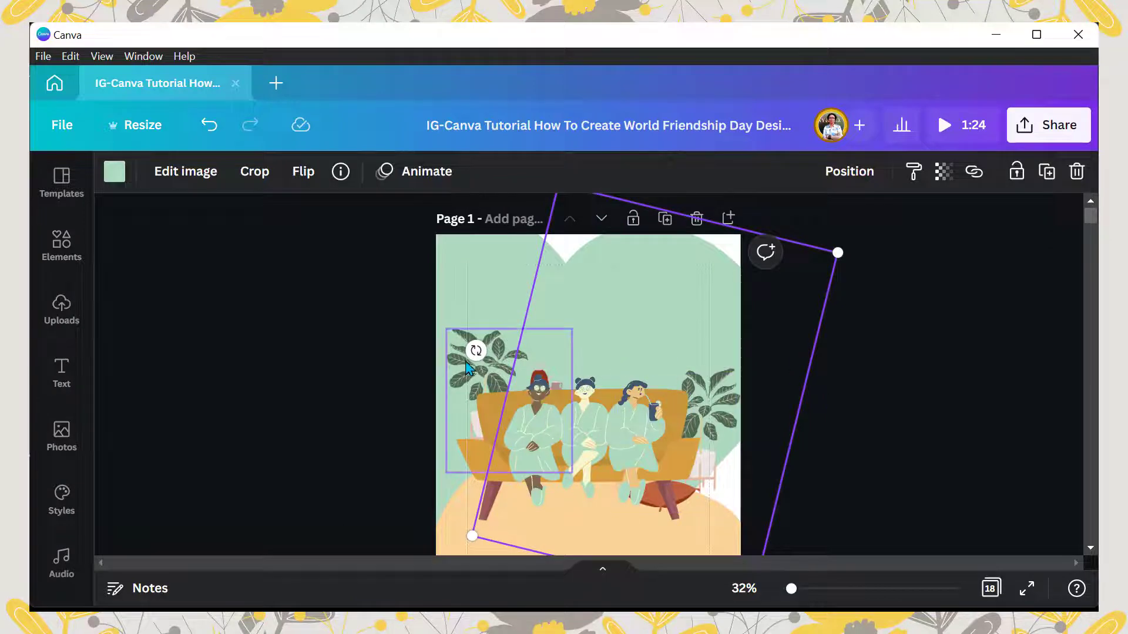
left_click_drag(467, 363, 763, 322)
left_click_drag(482, 288, 462, 297)
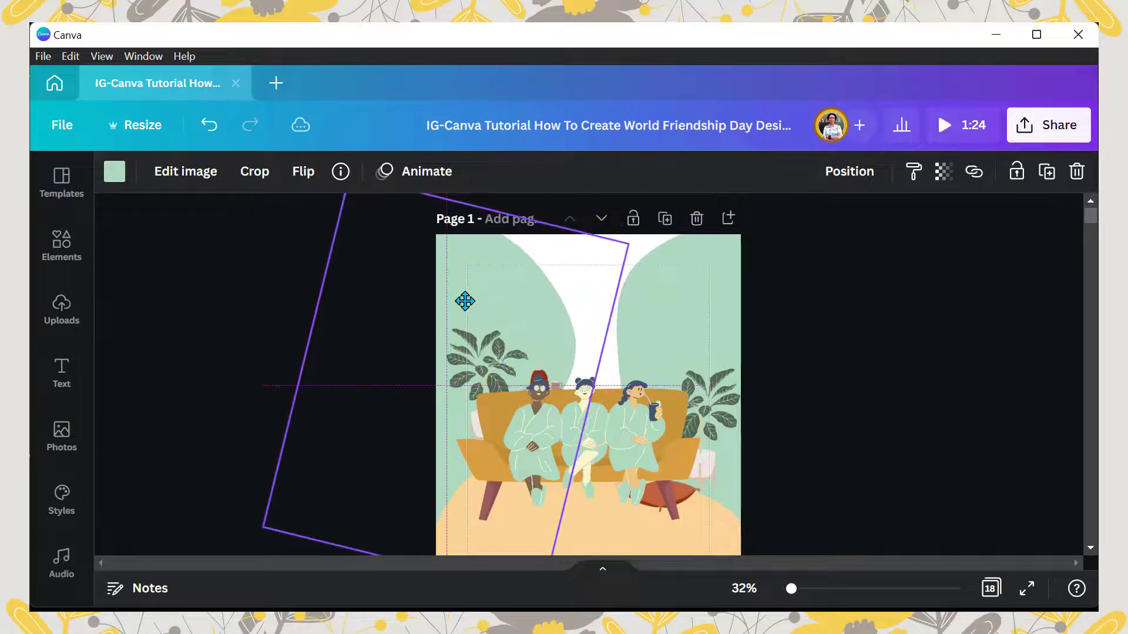
left_click(600, 246)
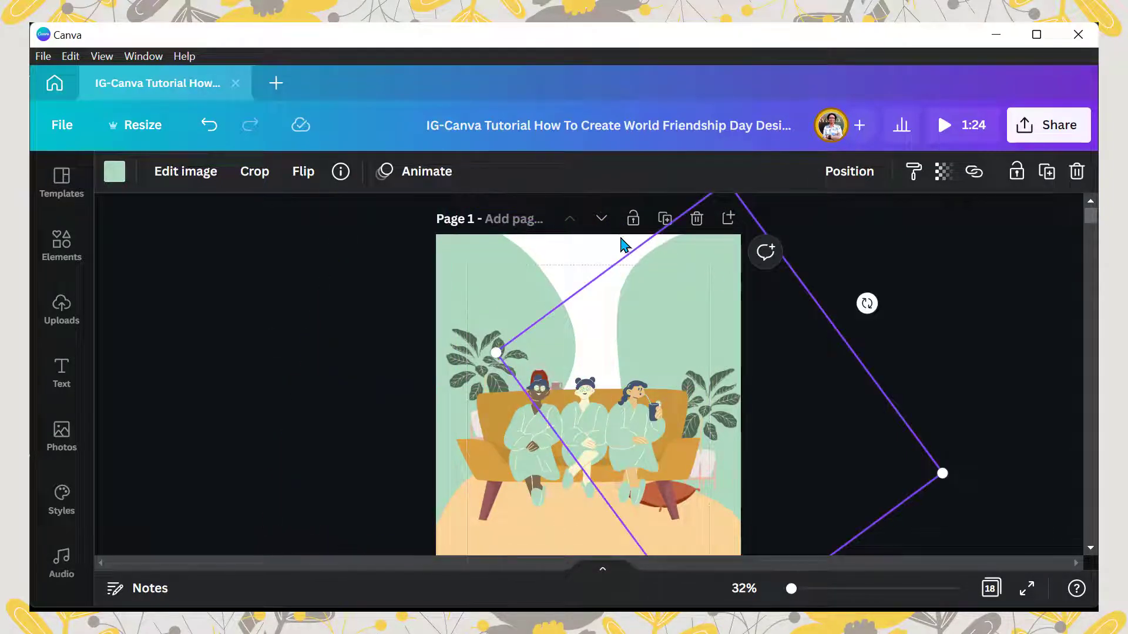
left_click(621, 239)
left_click_drag(610, 250, 568, 253)
Change the page background from the document colours to dark teal.
left_click(609, 240)
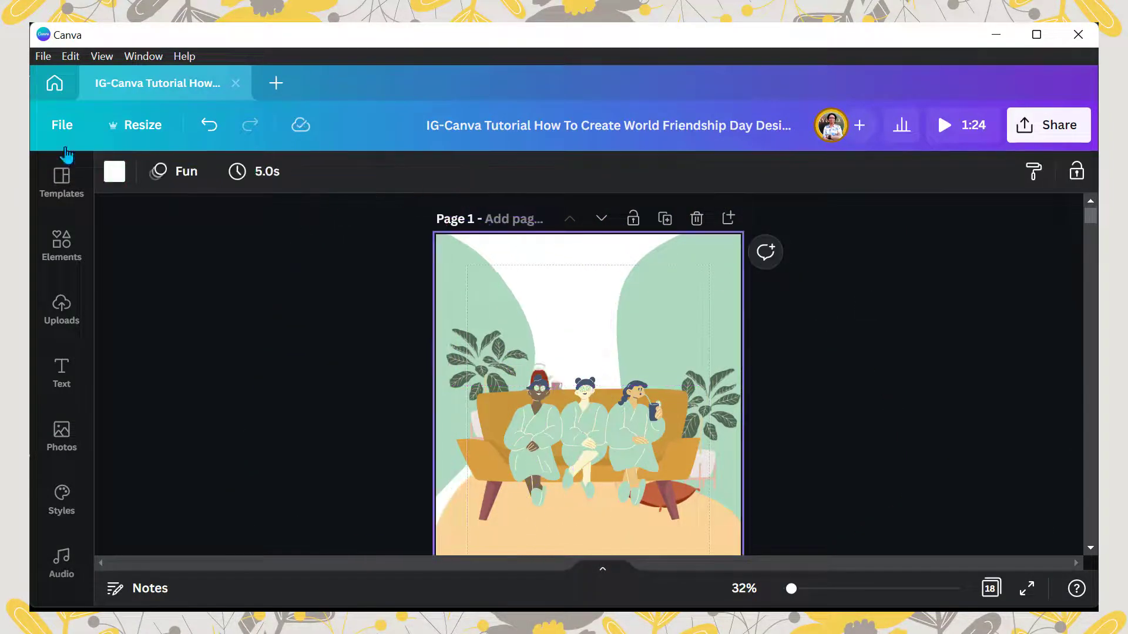
left_click(114, 172)
left_click(134, 262)
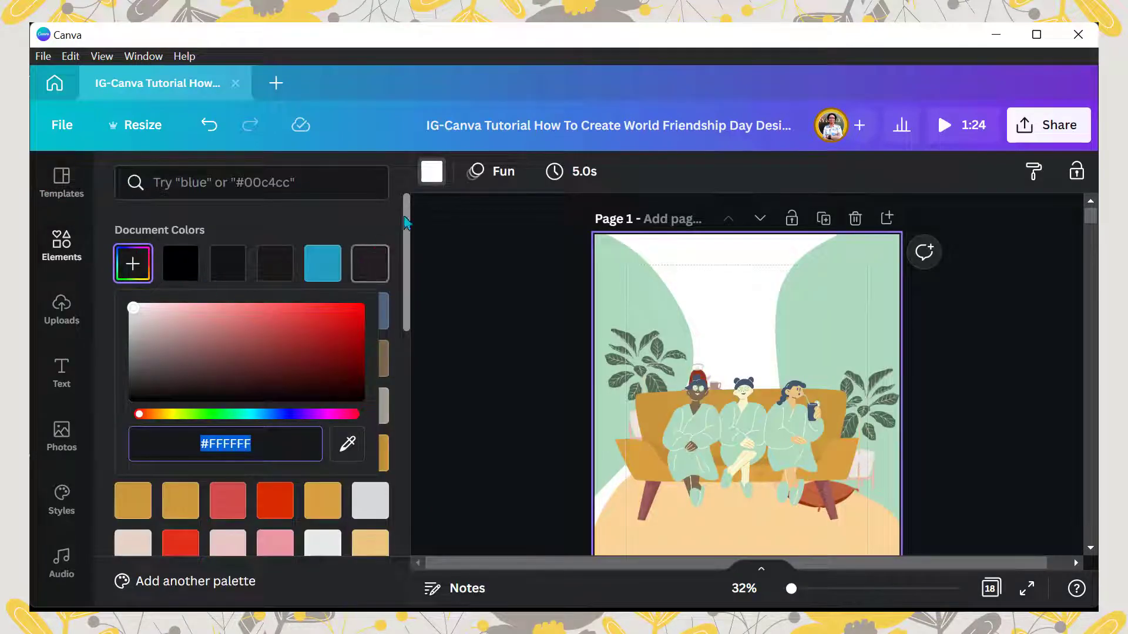
left_click(357, 244)
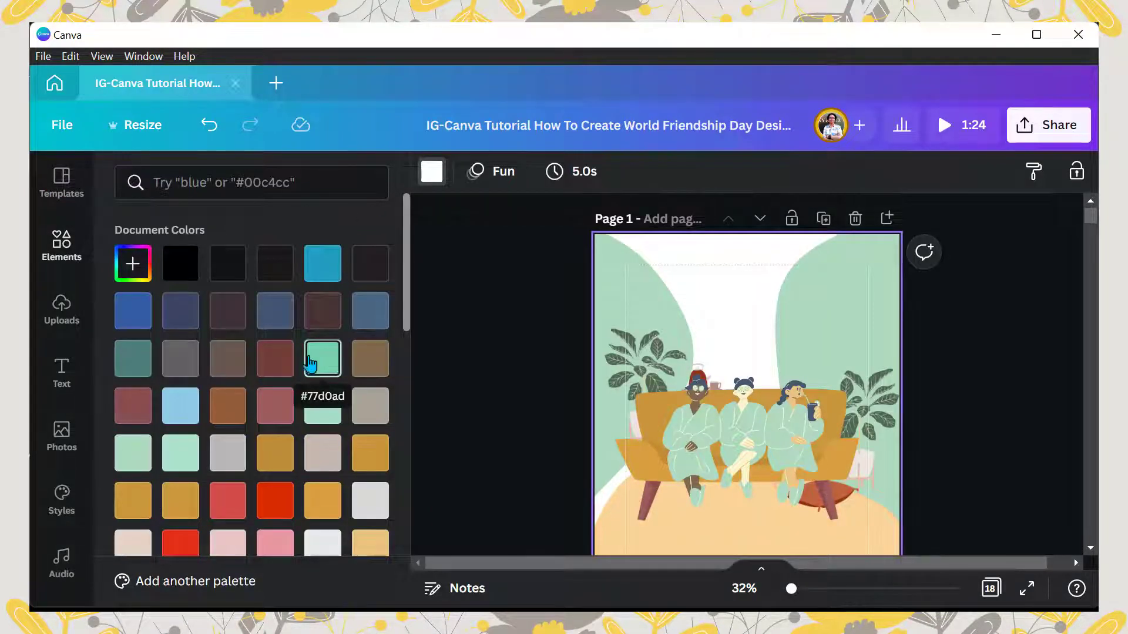
left_click(123, 365)
Shift the left mint blob right and the right mint blob up and left to narrow the teal gap between them.
left_click(641, 272)
left_click_drag(489, 283, 537, 277)
left_click_drag(692, 299, 678, 277)
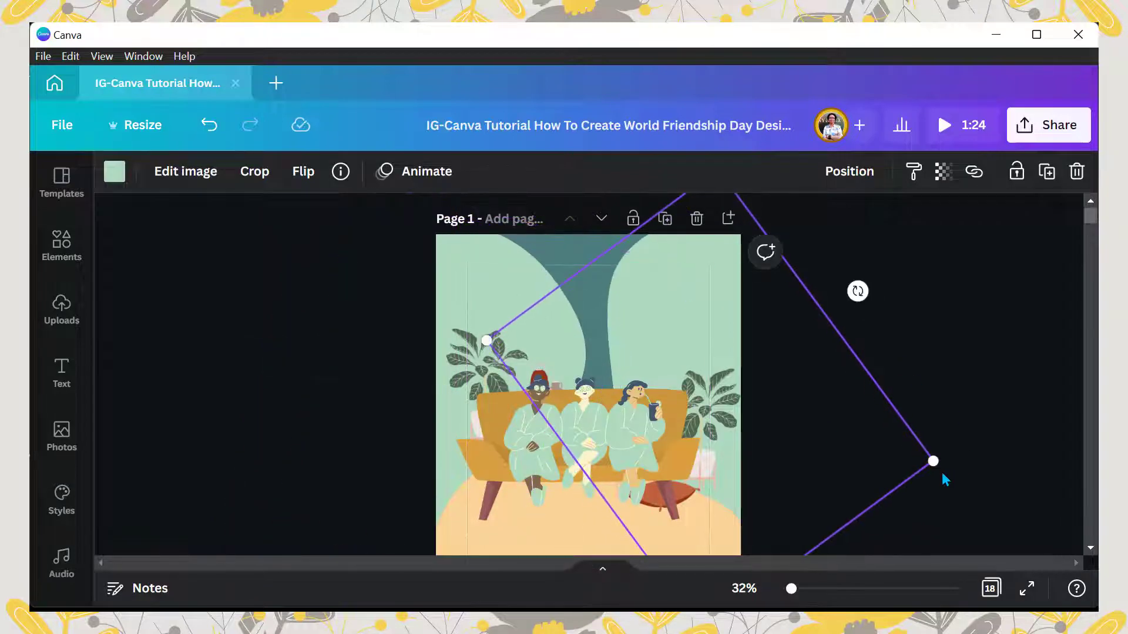
left_click_drag(875, 437, 880, 437)
left_click(893, 458)
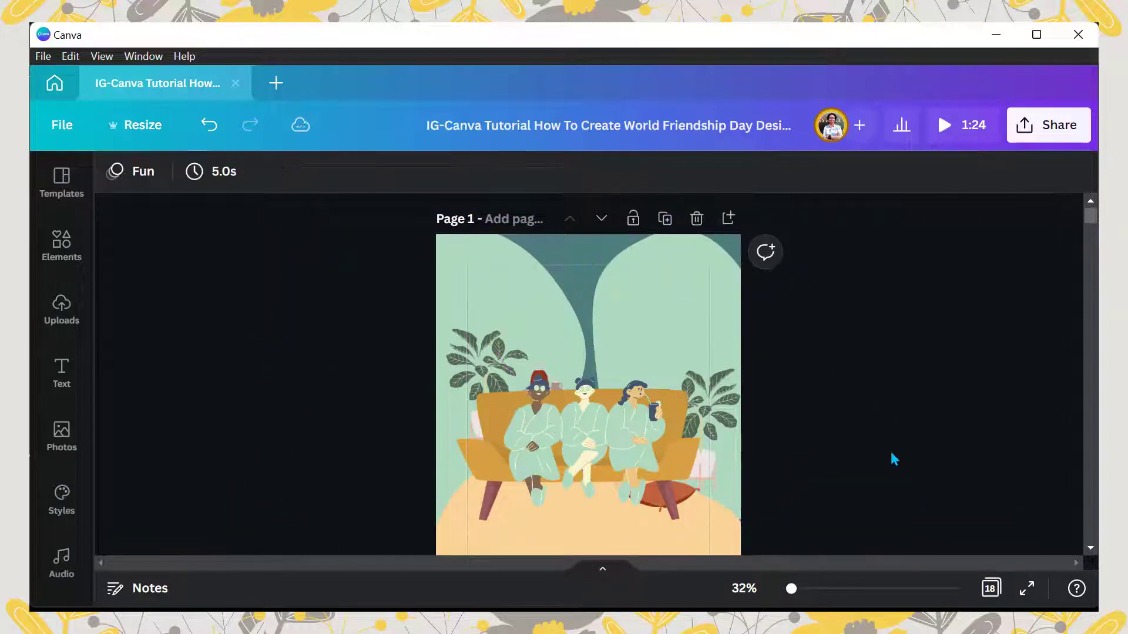
Rotate the right mint blob to about 72° and move it outward to reshape the teal gap above the sofa.
left_click(821, 391)
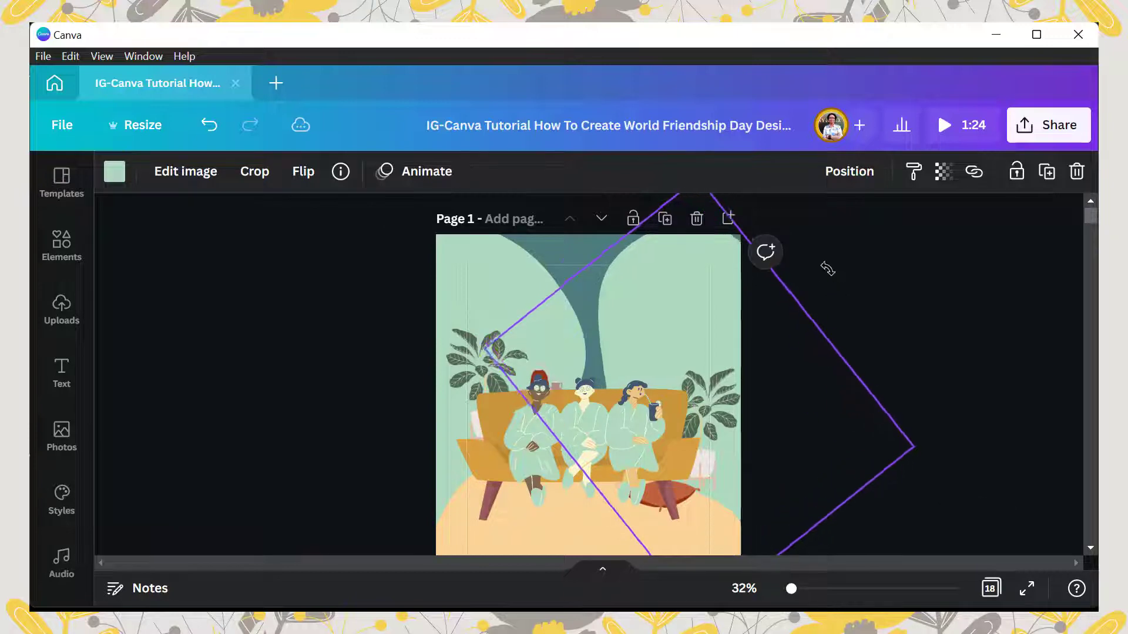
left_click_drag(765, 251, 595, 435)
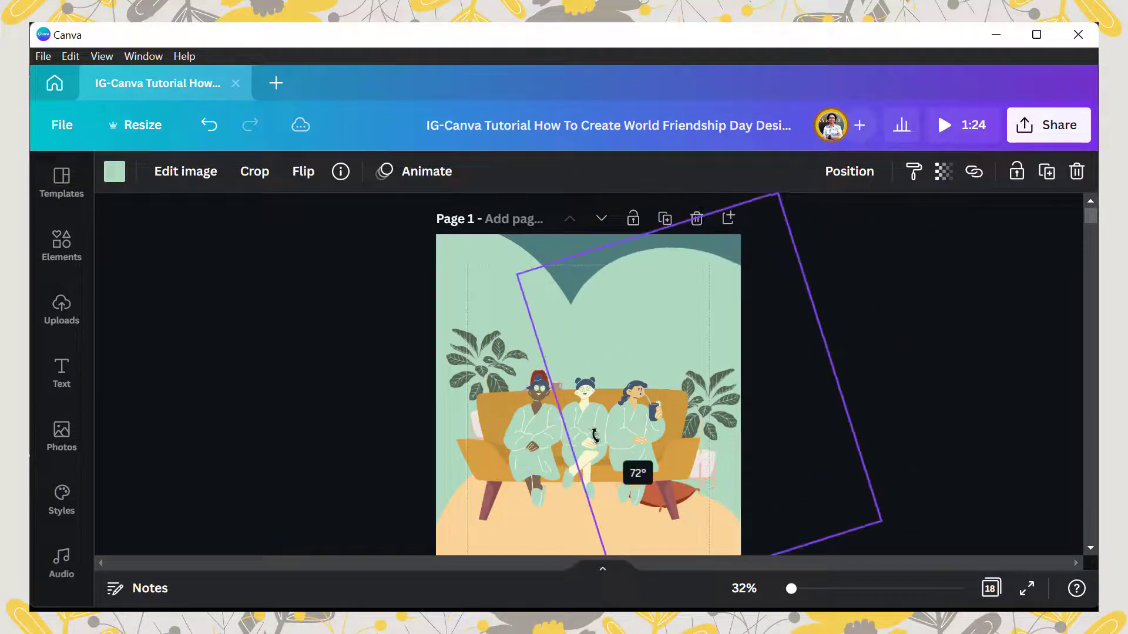
left_click_drag(701, 286, 742, 275)
left_click(904, 316)
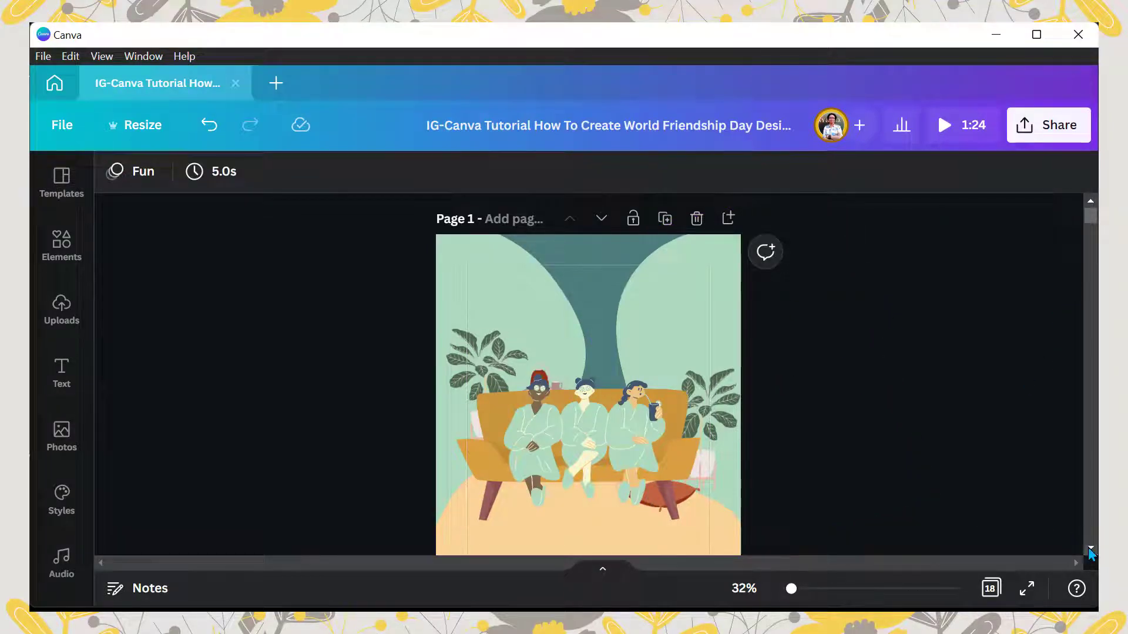
Lighten the right mint blob to the pale green #D8F1E3.
left_click(1091, 551)
left_click(693, 517)
key("Escape")
left_click_drag(791, 588, 803, 589)
left_click(805, 247)
left_click(112, 171)
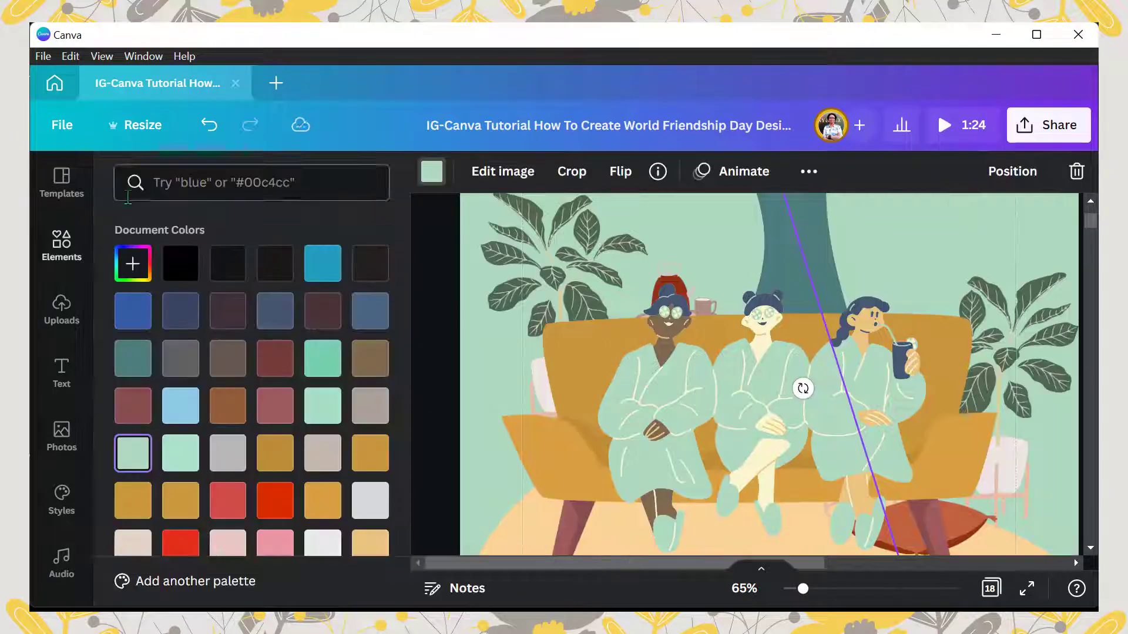
left_click(133, 263)
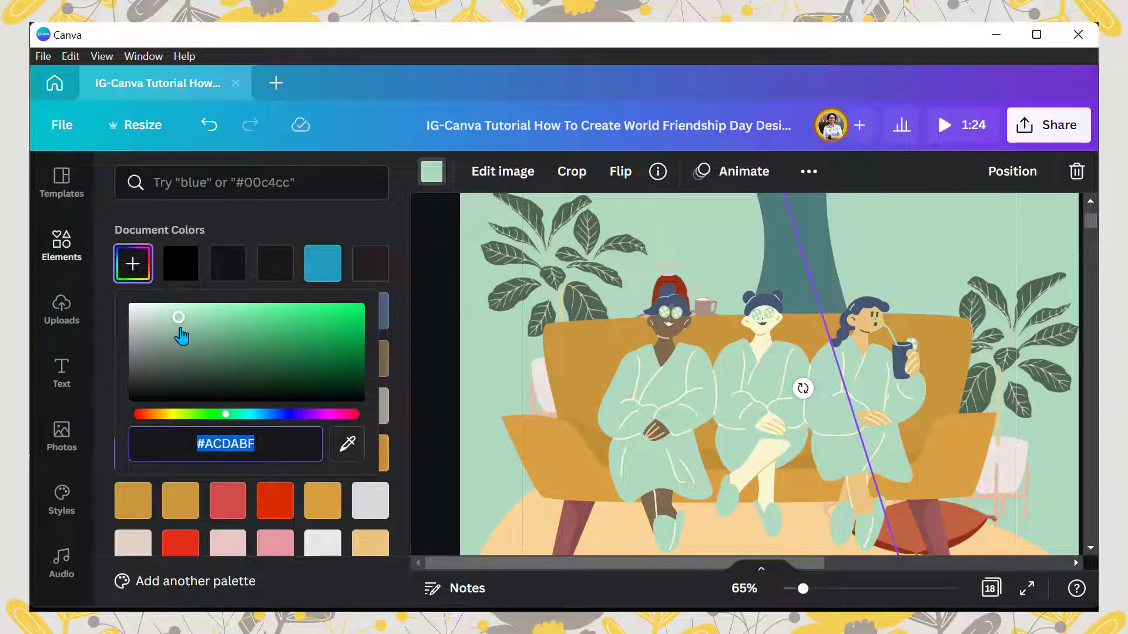
left_click_drag(182, 336, 162, 308)
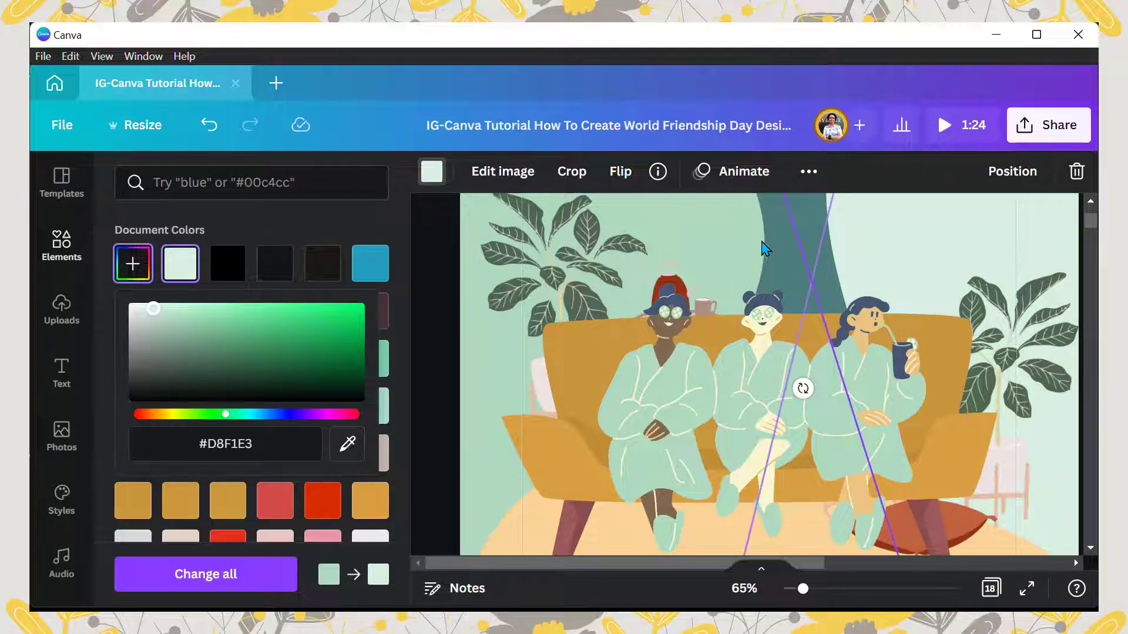
Recolour the left mint blob with the same pale green #D8F1E3.
left_click(737, 248)
left_click(187, 264)
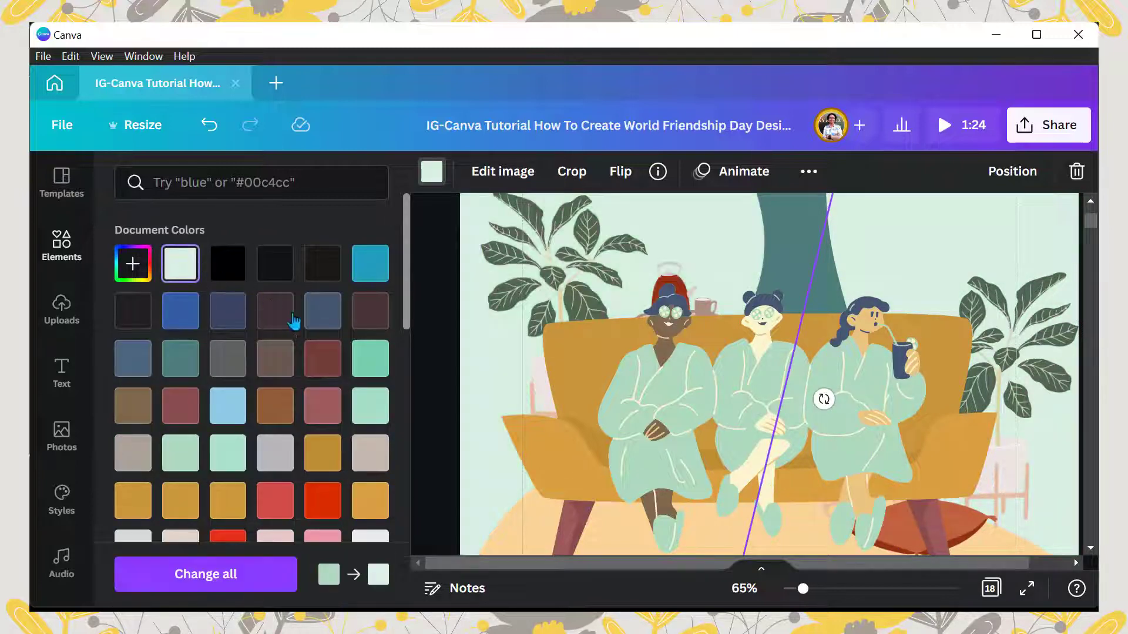
left_click(415, 370)
scroll(520, 426, "down", 3)
left_click(613, 424)
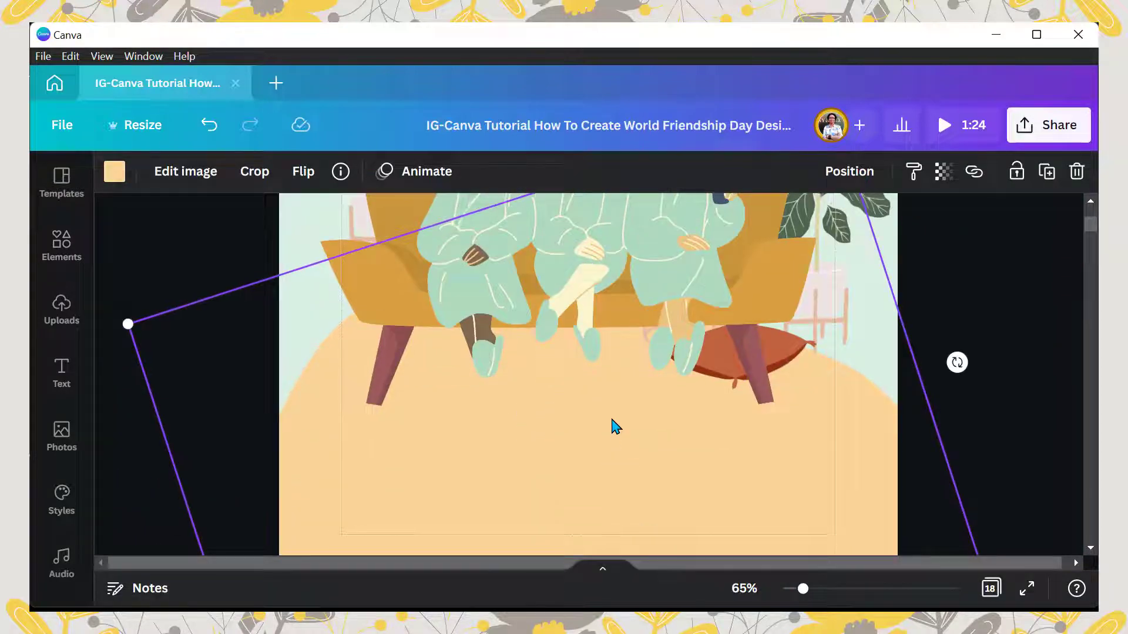
scroll(590, 511, "up", 2)
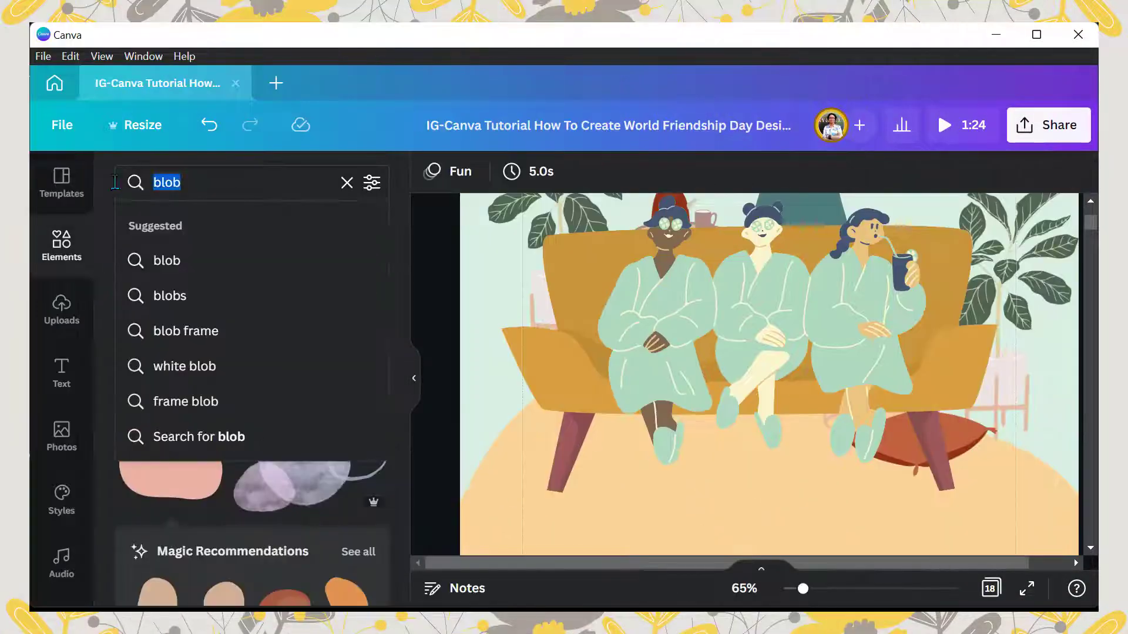
Search the elements for "friendship", then refine the search to "friendship day".
type("friendship")
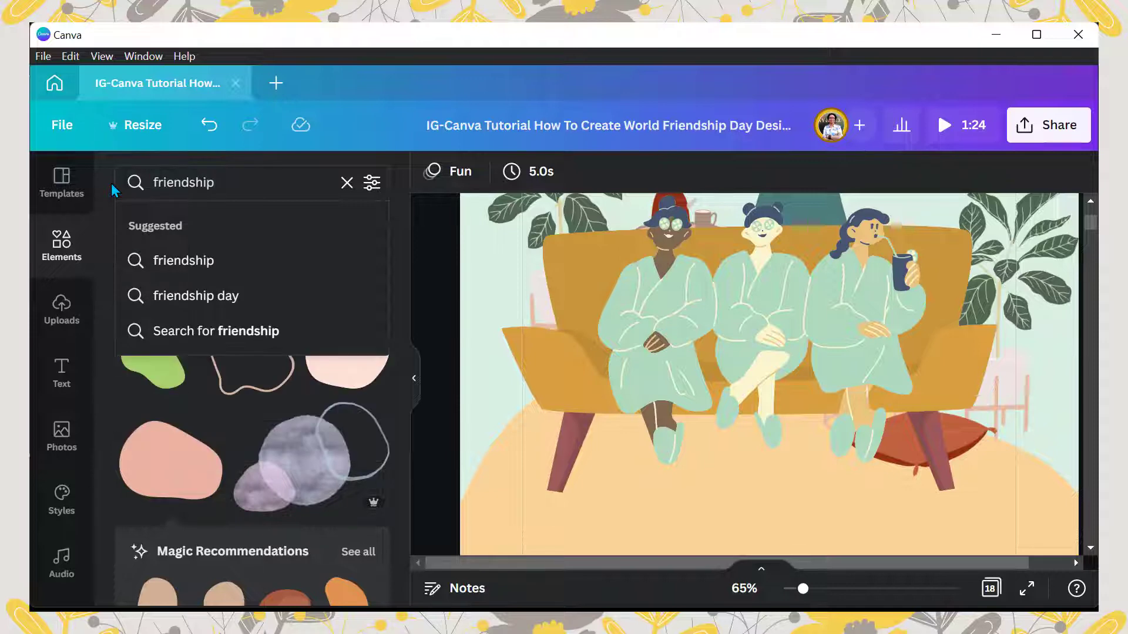
key("Return")
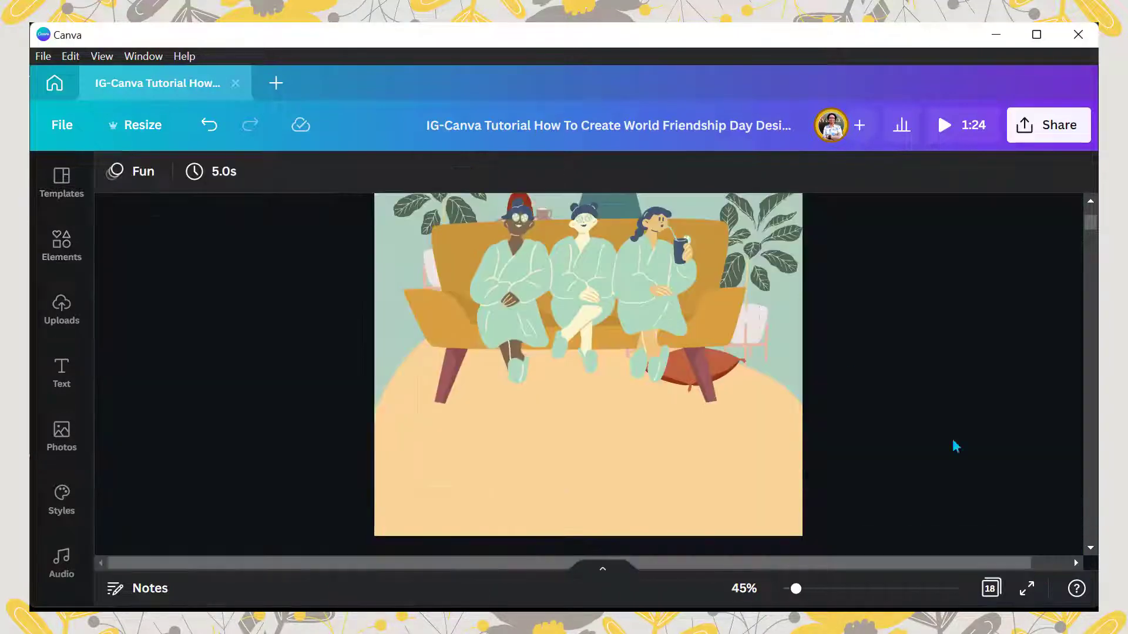
left_click(74, 257)
left_click(244, 182)
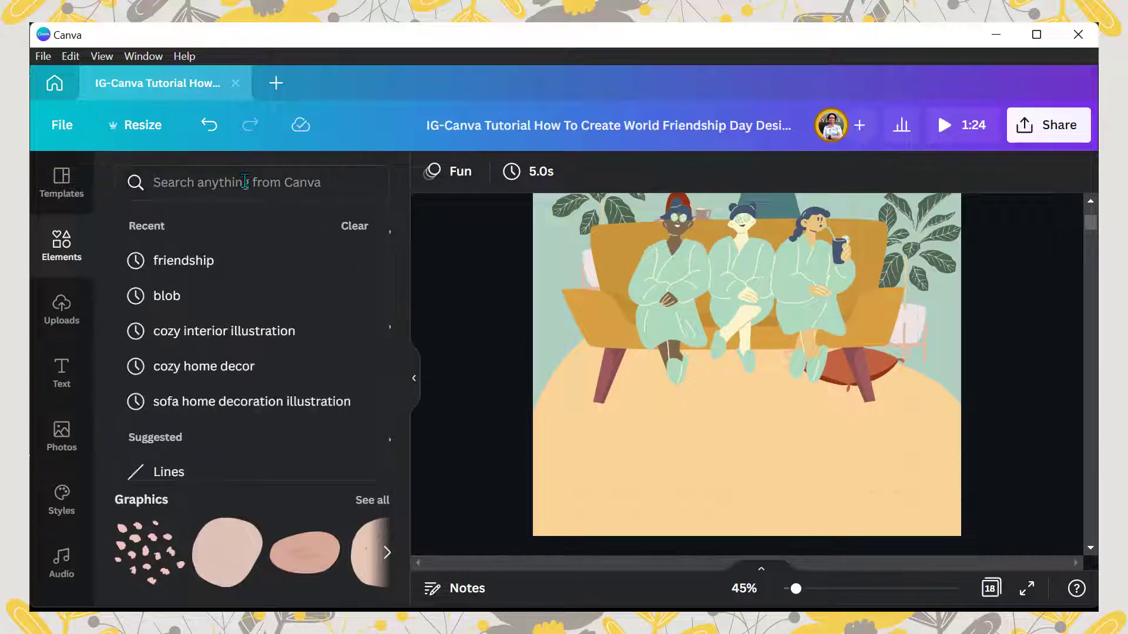
left_click(242, 254)
type("day")
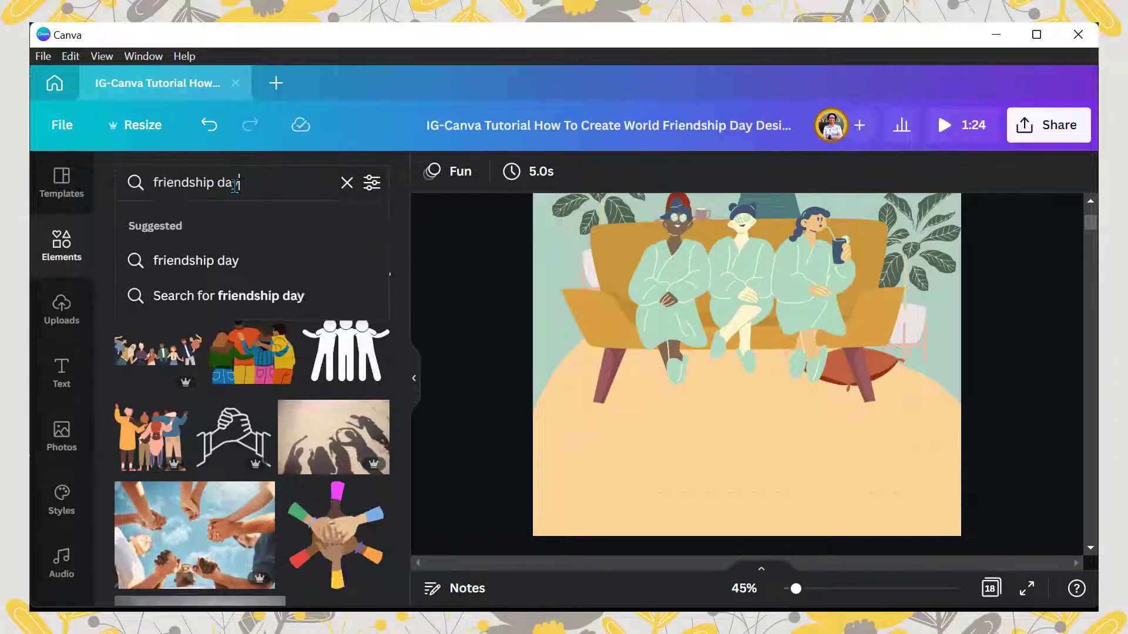
left_click(307, 295)
Add the one-line orange "Friendship Day" script graphic and place it on the floor area below the sofa.
scroll(292, 308, "down", 1)
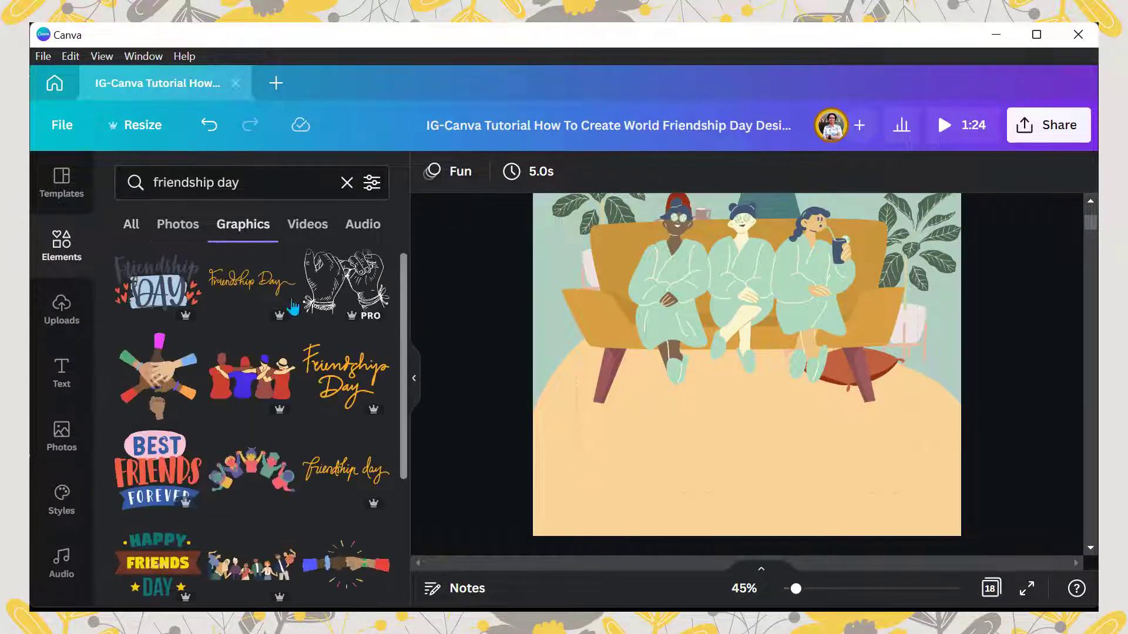
left_click(360, 477)
left_click_drag(735, 265, 744, 432)
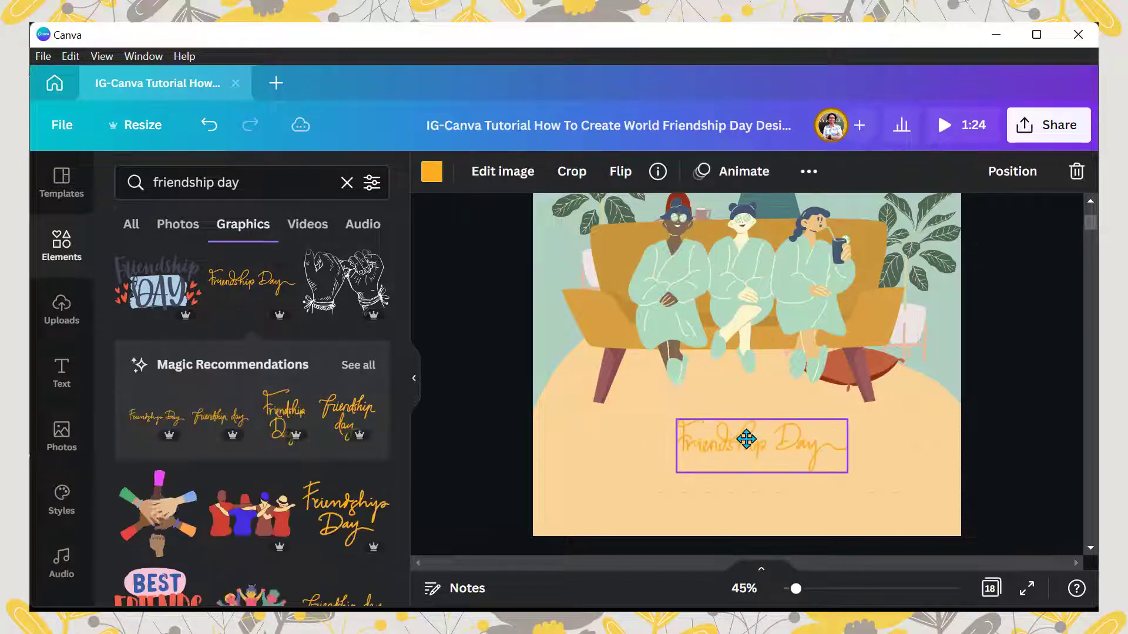
Search the elements for "brush stroke" and add the pink diagonal brush stroke graphic to the page.
left_click(254, 170)
type("brush stroke")
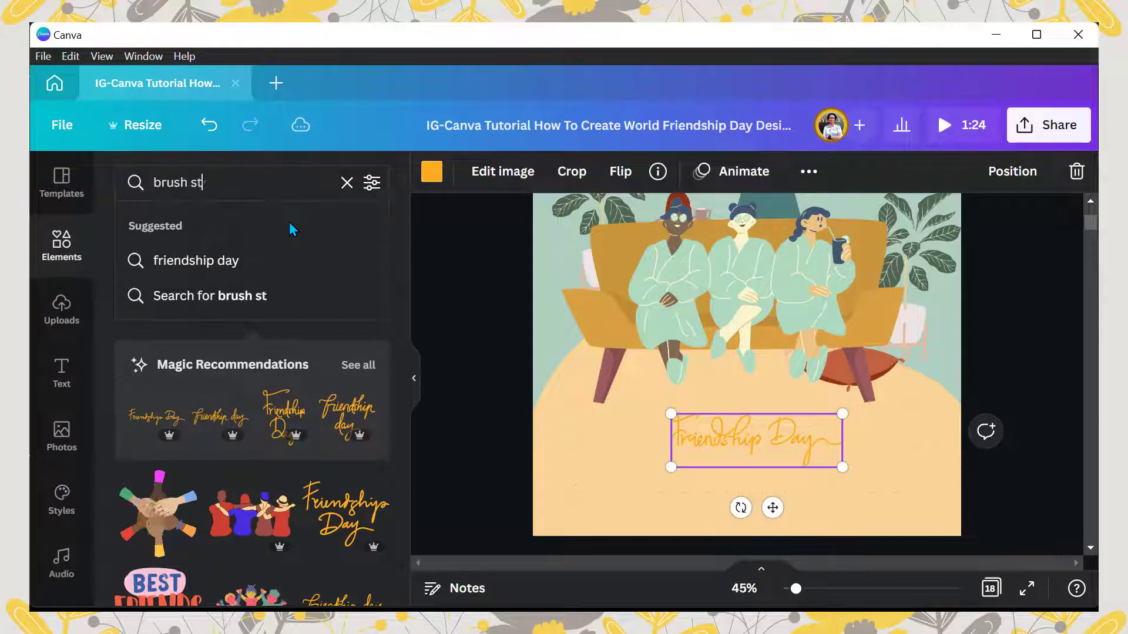
key("Return")
left_click(158, 535)
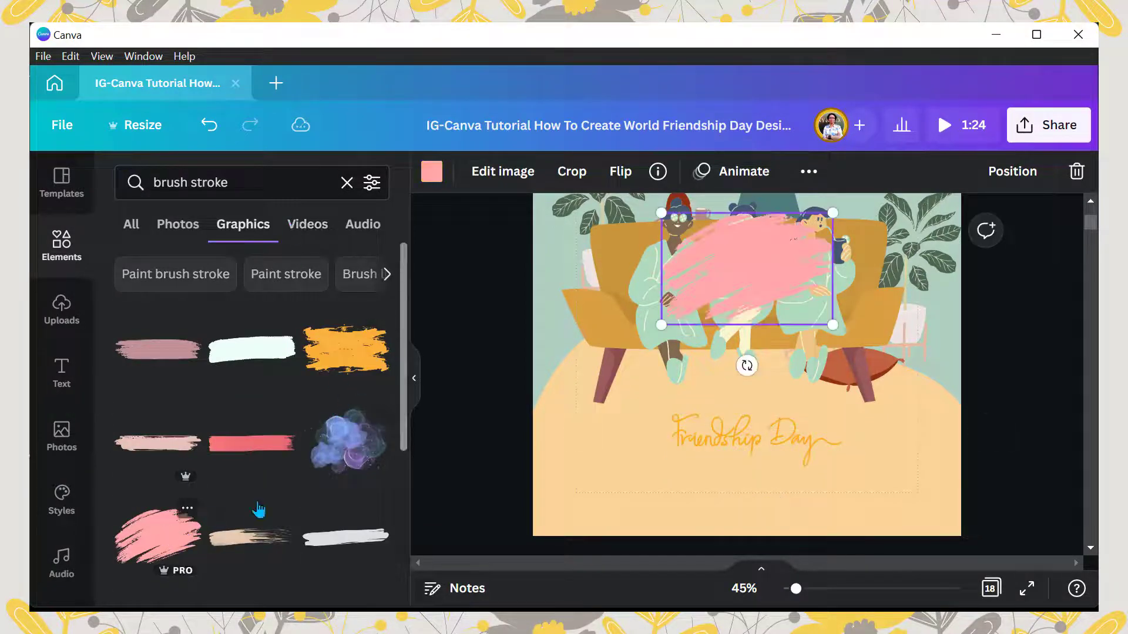
Place the pink brush stroke over the "Friendship Day" lettering and rotate it so its strokes run roughly horizontally.
left_click_drag(743, 276, 739, 434)
left_click_drag(736, 533, 708, 528)
left_click(415, 381)
left_click_drag(637, 440, 641, 442)
Recolour the brush stroke with the olive gold of the Four-layered Cake palette and send it to the back.
left_click(114, 172)
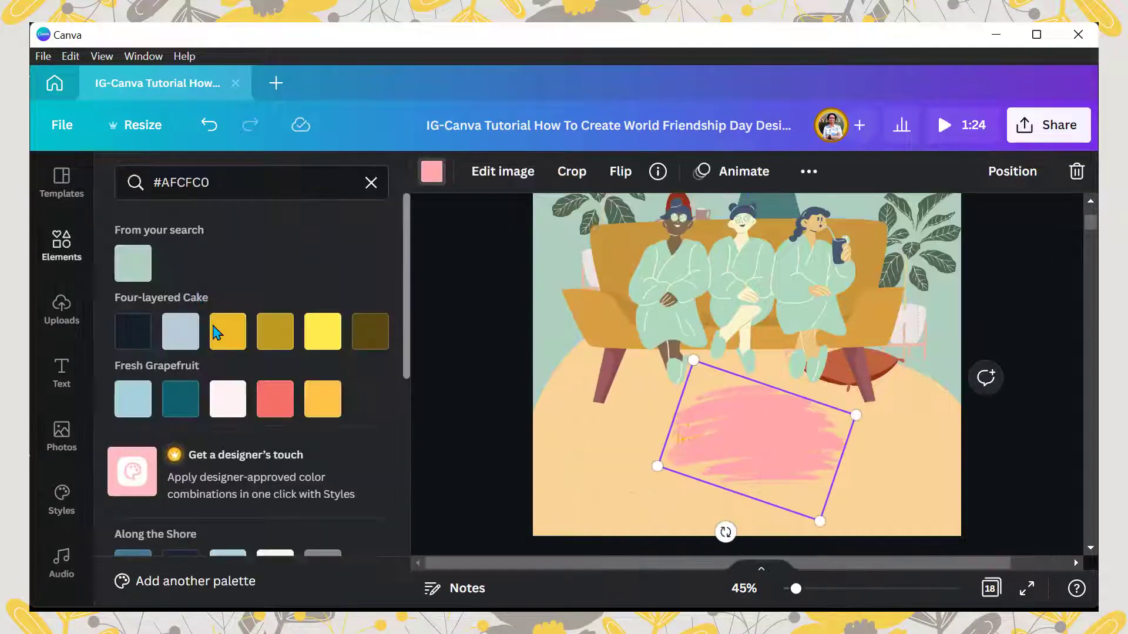
left_click(276, 341)
left_click(1002, 171)
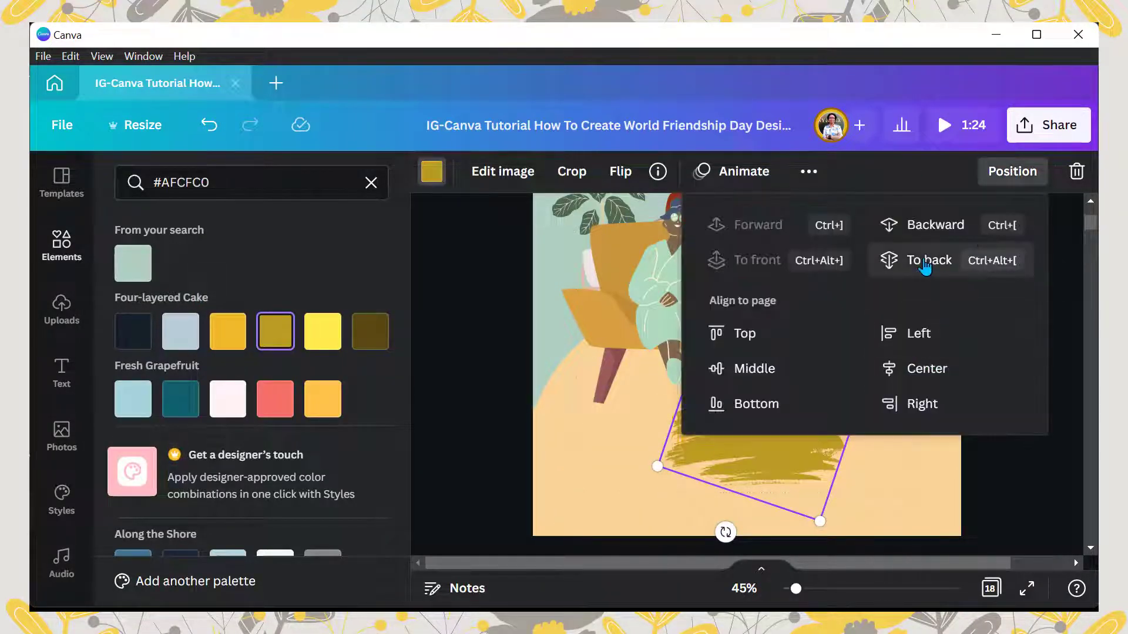
left_click(924, 264)
Move the peach floor blob backward in the layer order, behind the olive gold brush stroke.
left_click(887, 468)
left_click(754, 460)
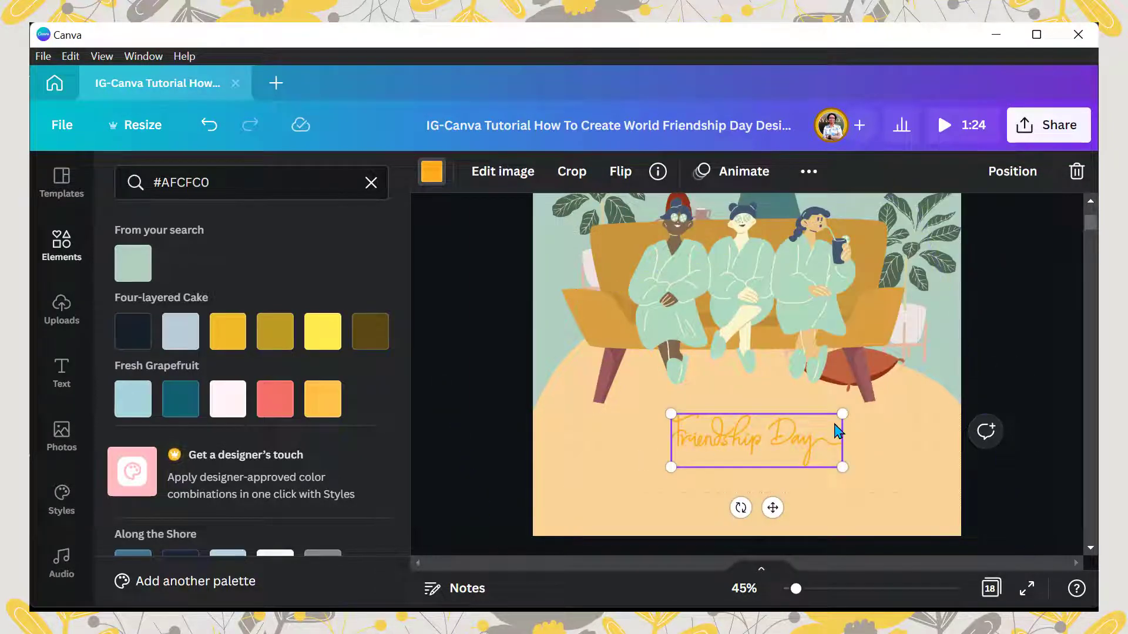
left_click(840, 406)
left_click(1008, 172)
left_click(942, 228)
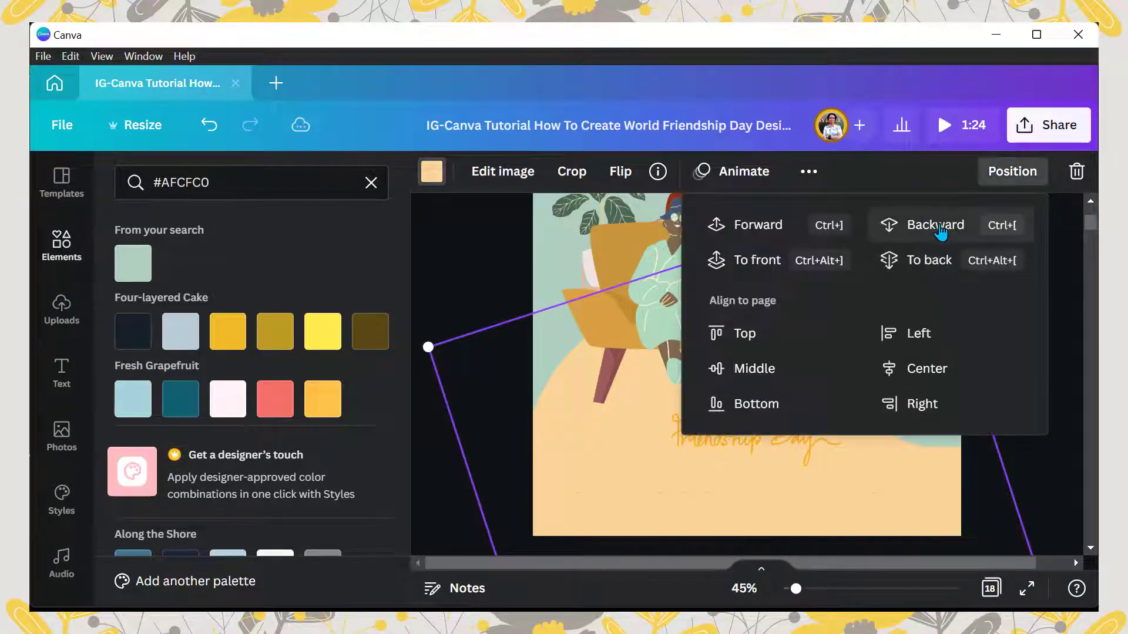
left_click(942, 228)
left_click(580, 473)
Try to correct the backdrop layering by moving the right mint blob forward.
left_click(914, 390)
left_click(790, 402)
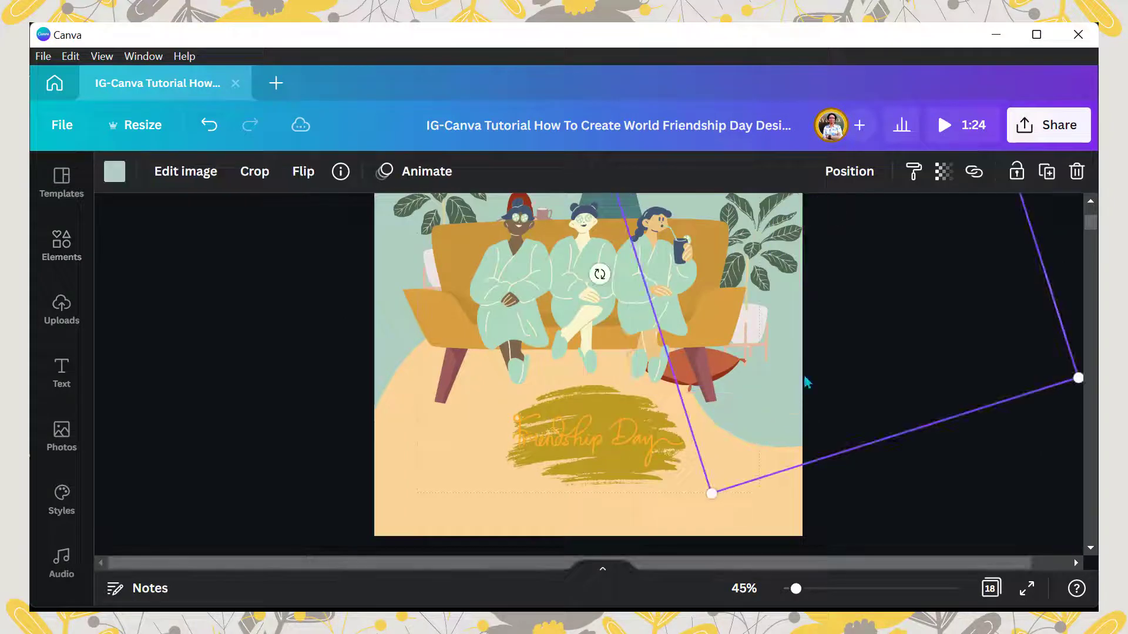
left_click(844, 180)
left_click(510, 430)
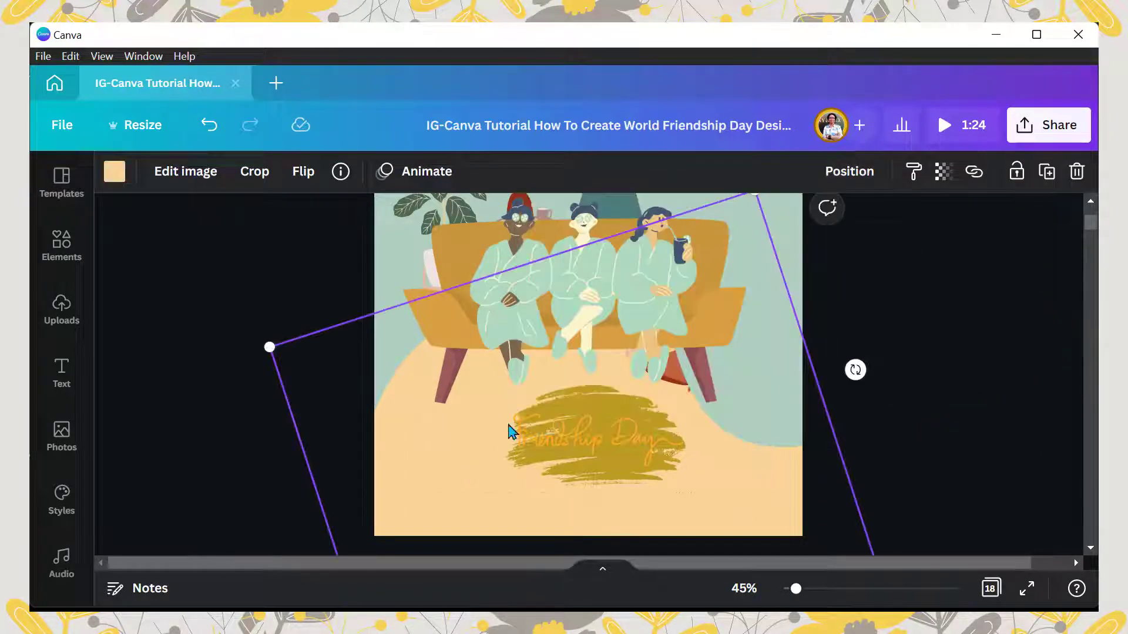
left_click(779, 253)
left_click(845, 178)
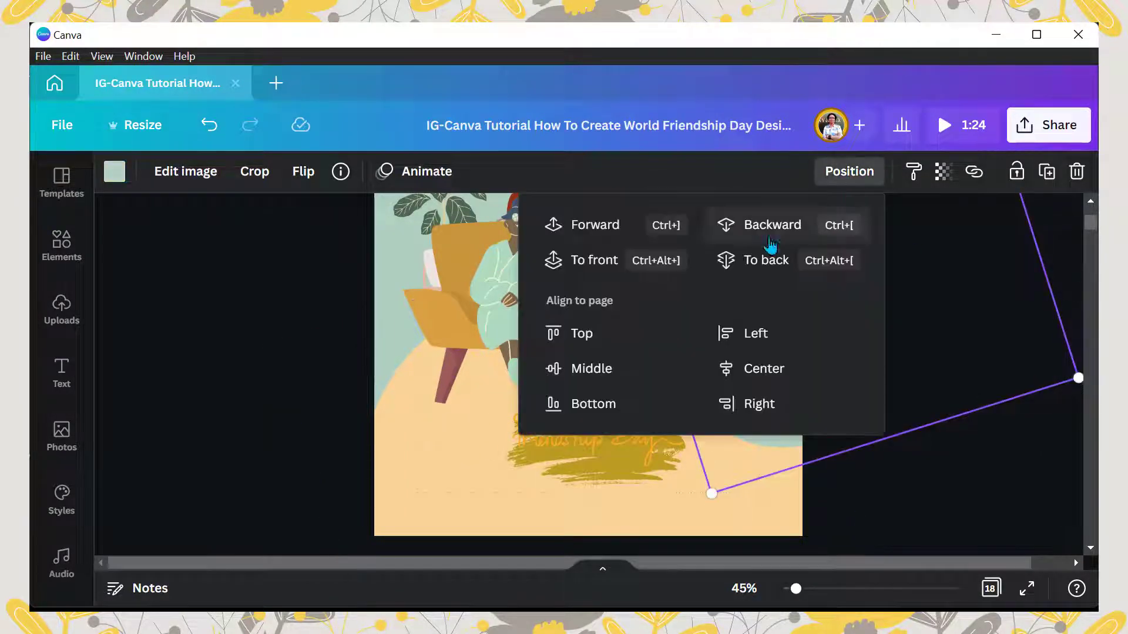
left_click(599, 229)
Send the right mint blob to the back, behind the peach floor blob and the furniture.
left_click(760, 400)
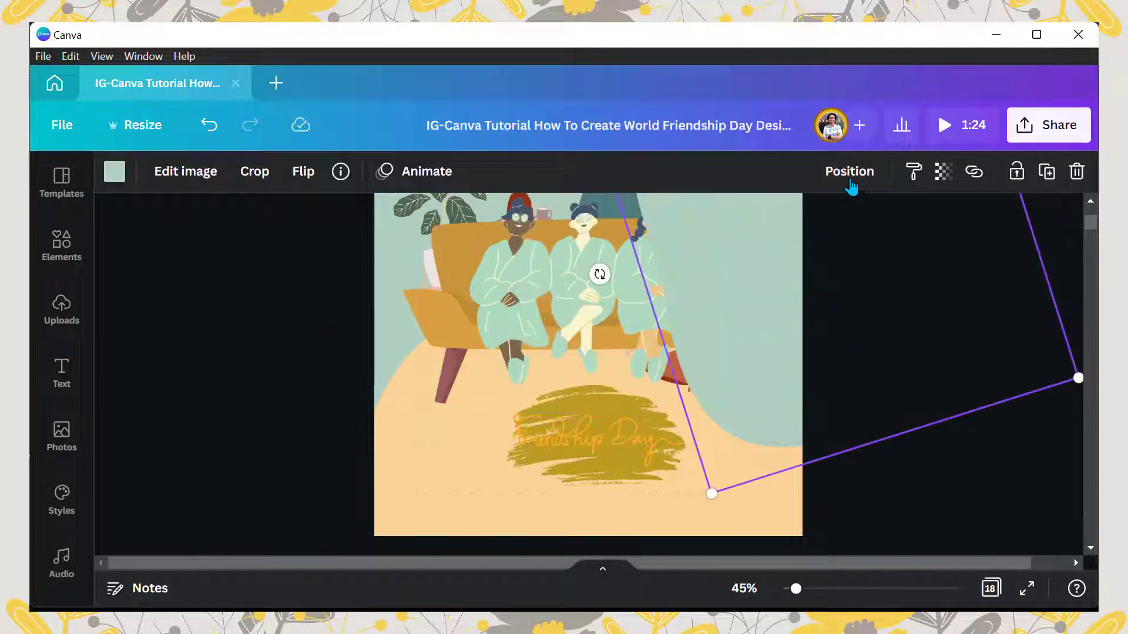
left_click(851, 187)
left_click(781, 264)
Recolour the "Friendship Day" lettering with the dark maroon-brown from the document colours.
left_click(611, 457)
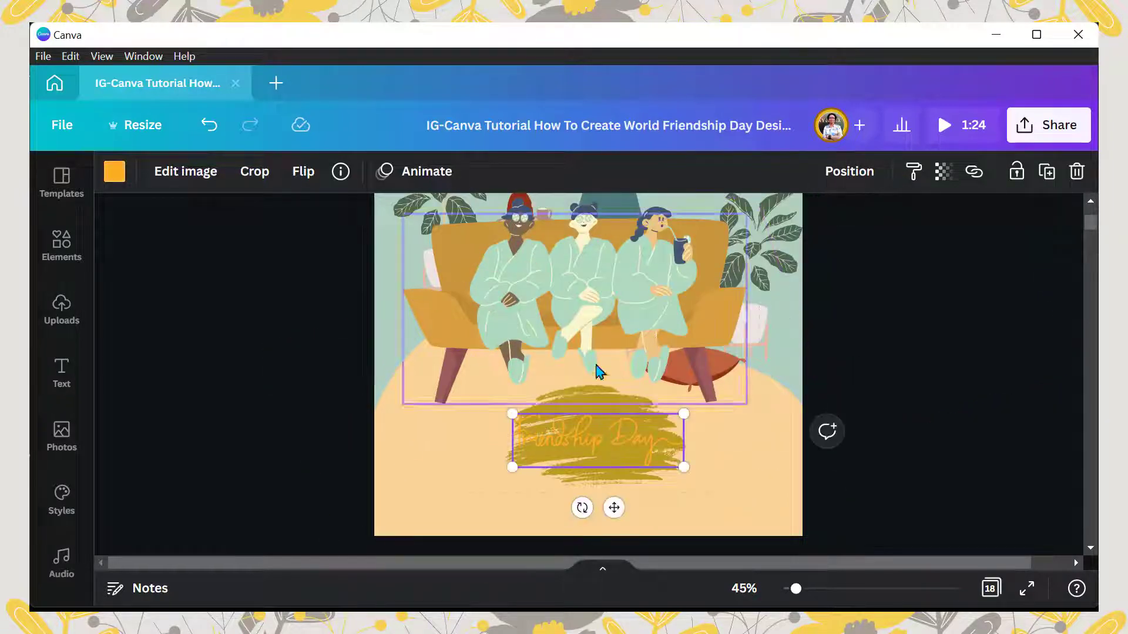
left_click(114, 173)
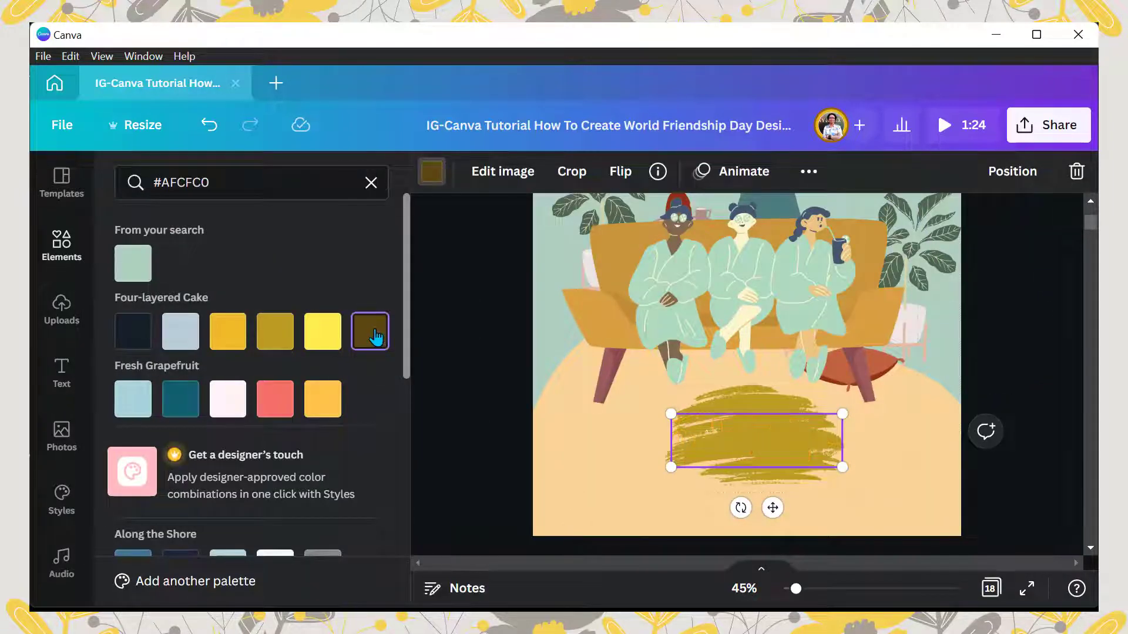
left_click_drag(406, 313, 416, 376)
left_click(371, 183)
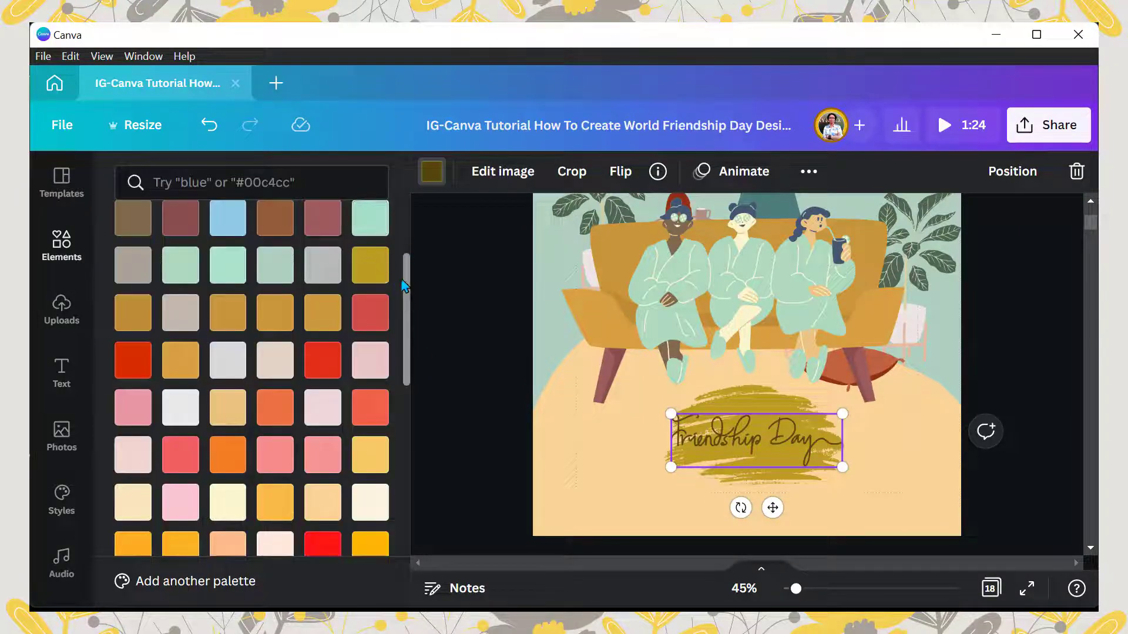
left_click_drag(404, 286, 428, 228)
left_click(634, 459)
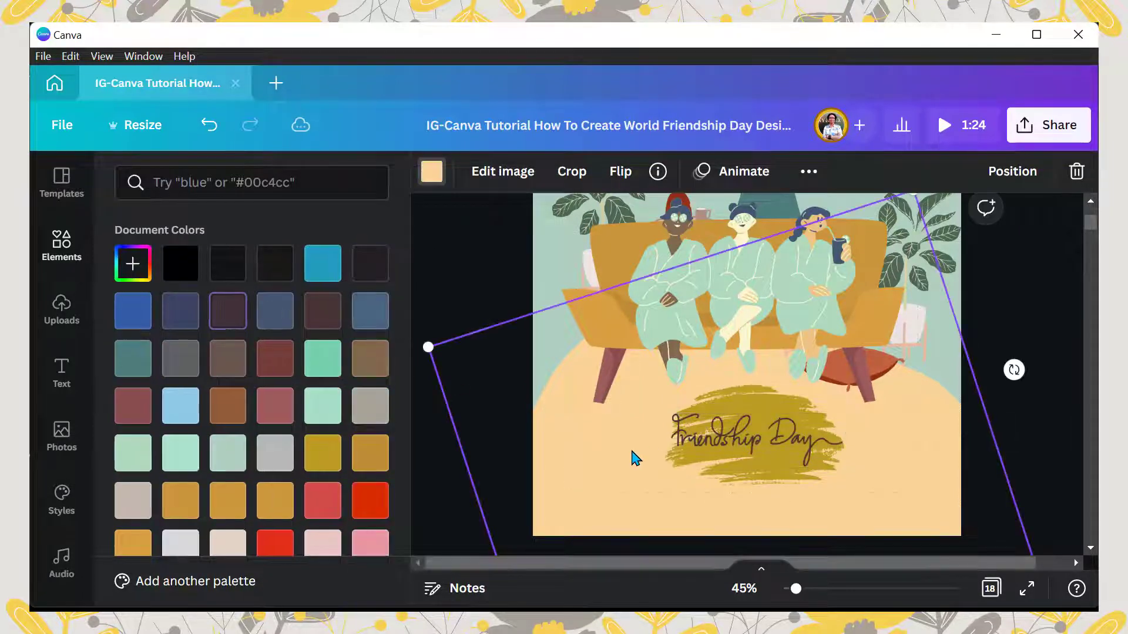
left_click(938, 352)
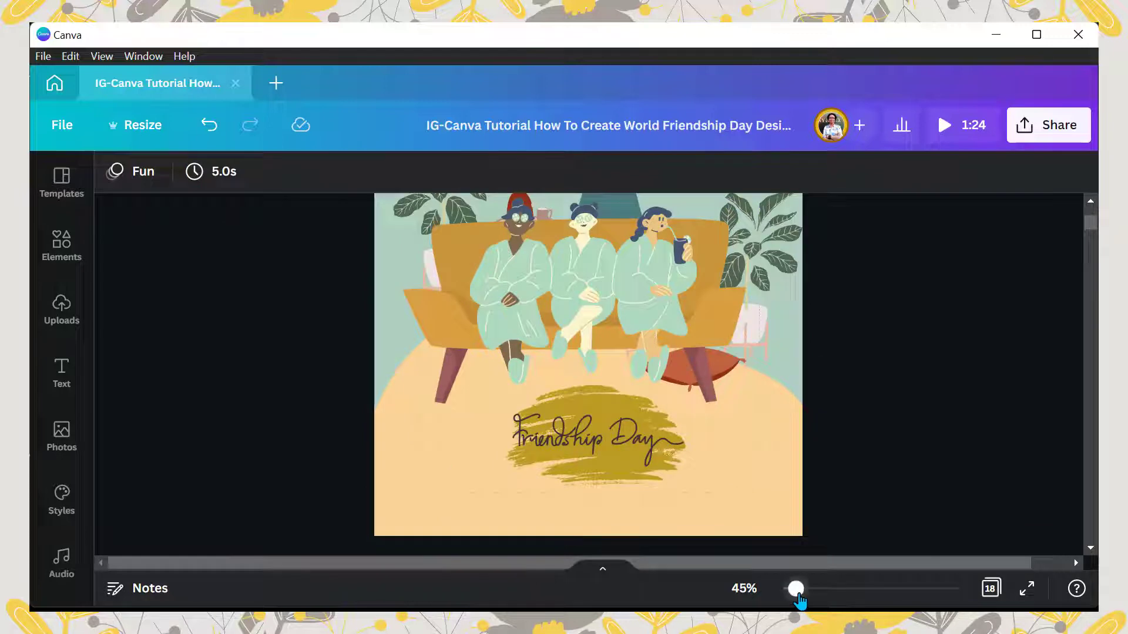
left_click_drag(799, 596, 792, 589)
scroll(1091, 229, "up", 2)
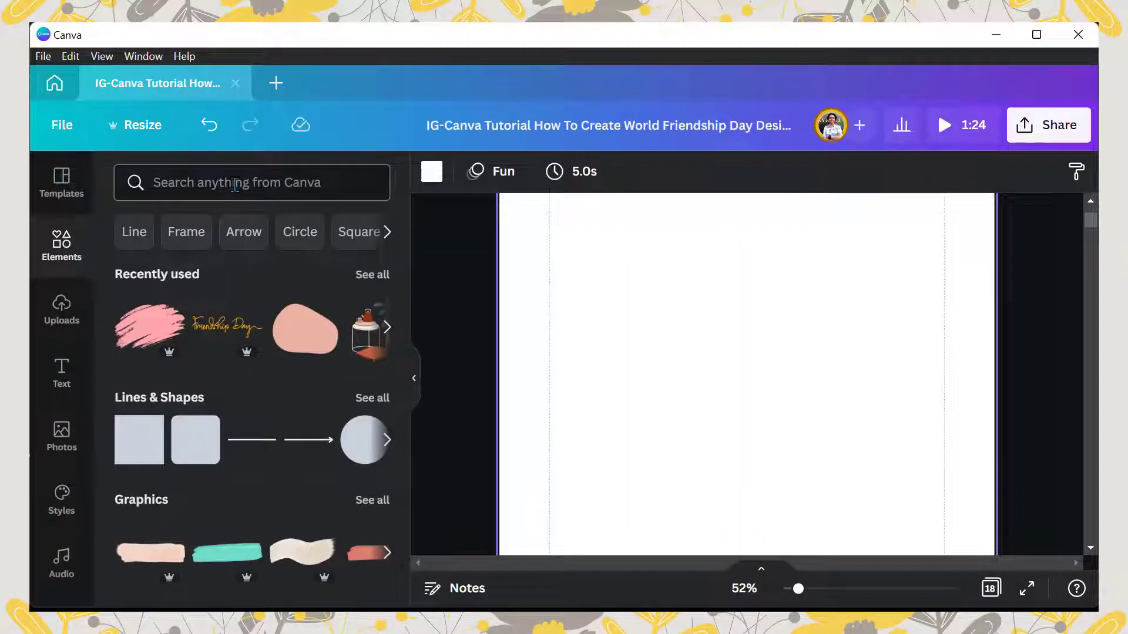
Search the elements for "la best friend" and add the illustration of three friends standing arm in arm to the blank page.
left_click(235, 184)
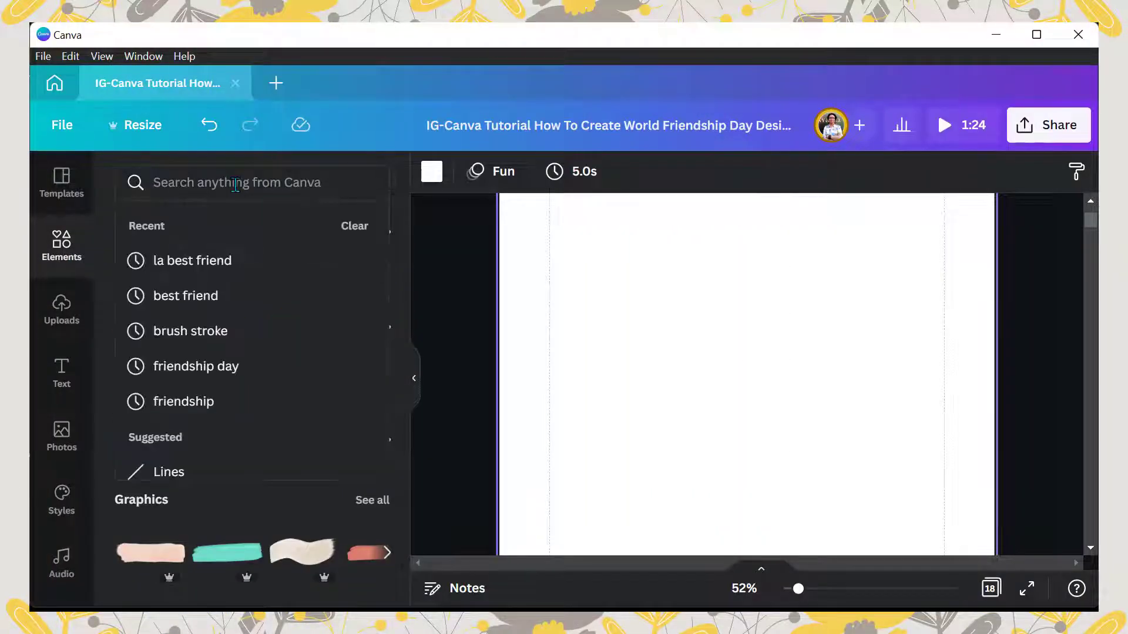
type("la best friend")
key("Return")
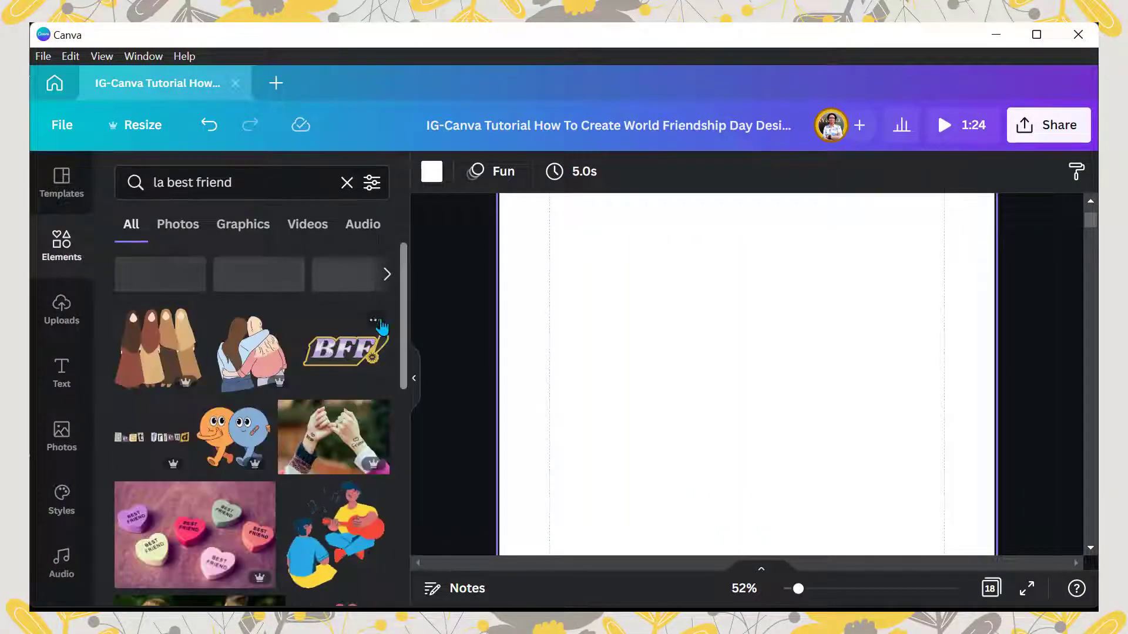
left_click_drag(406, 263, 393, 414)
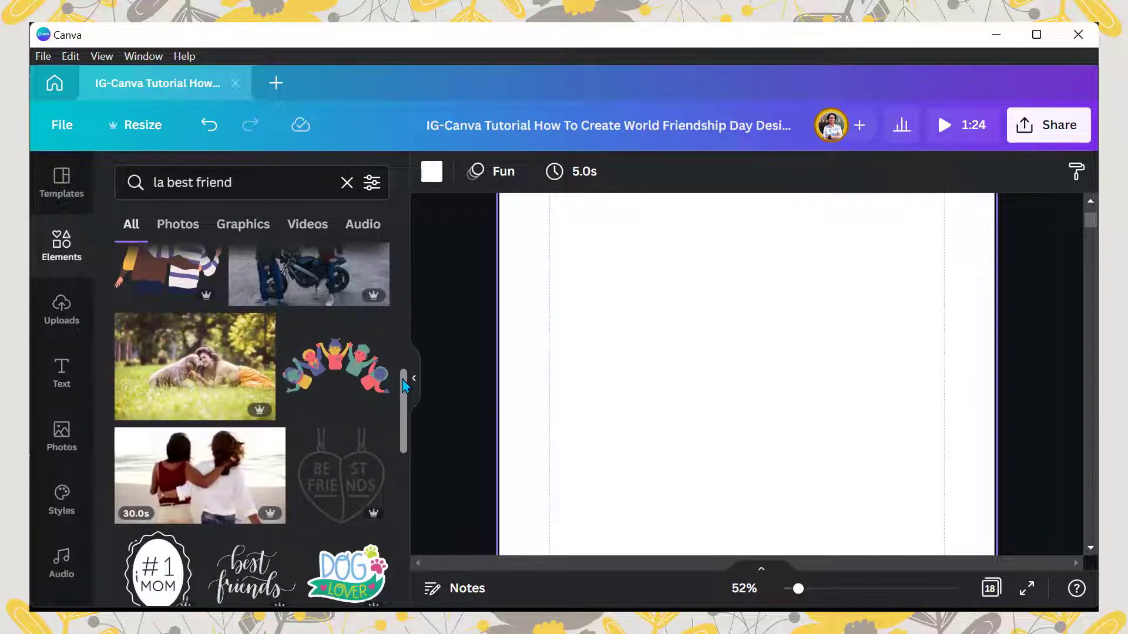
scroll(388, 549, "down", 15)
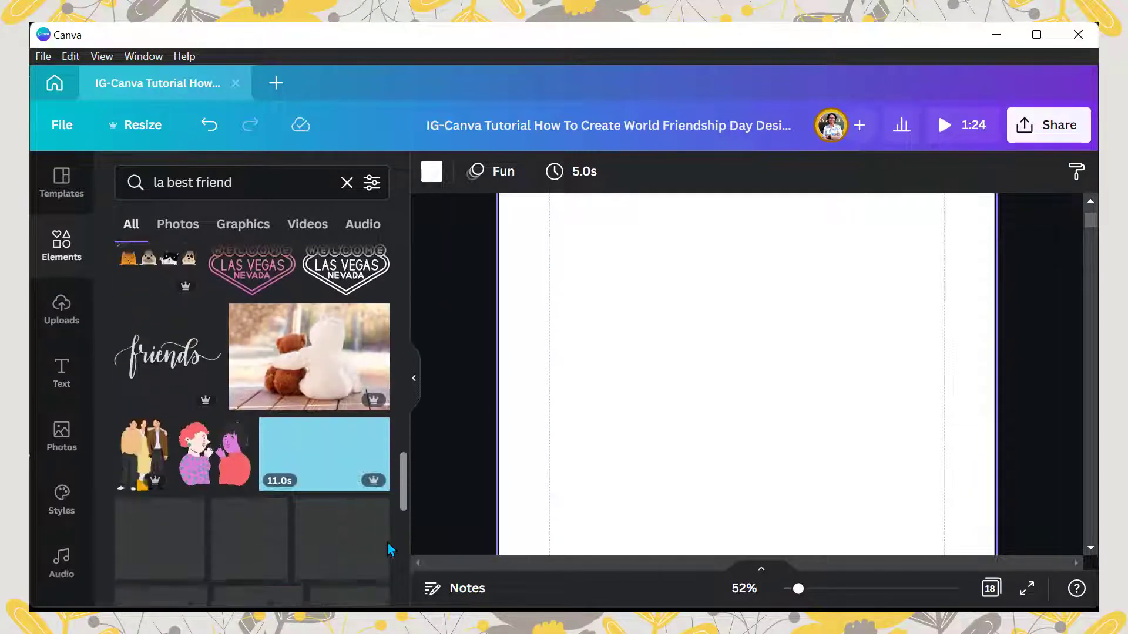
scroll(388, 558, "down", 2)
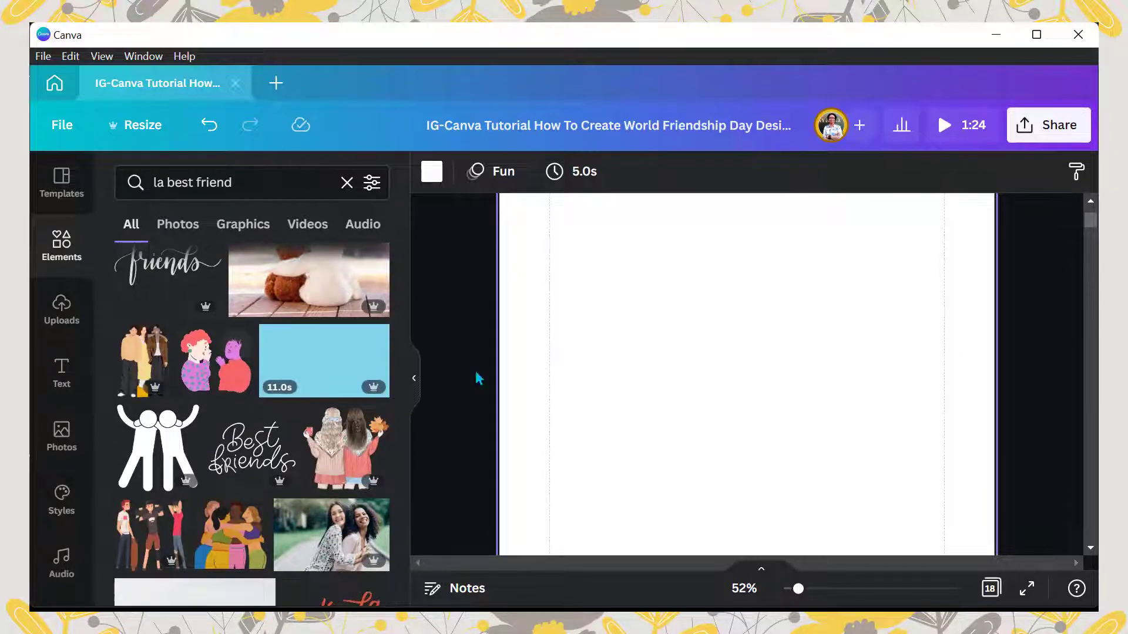
left_click_drag(403, 475, 404, 485)
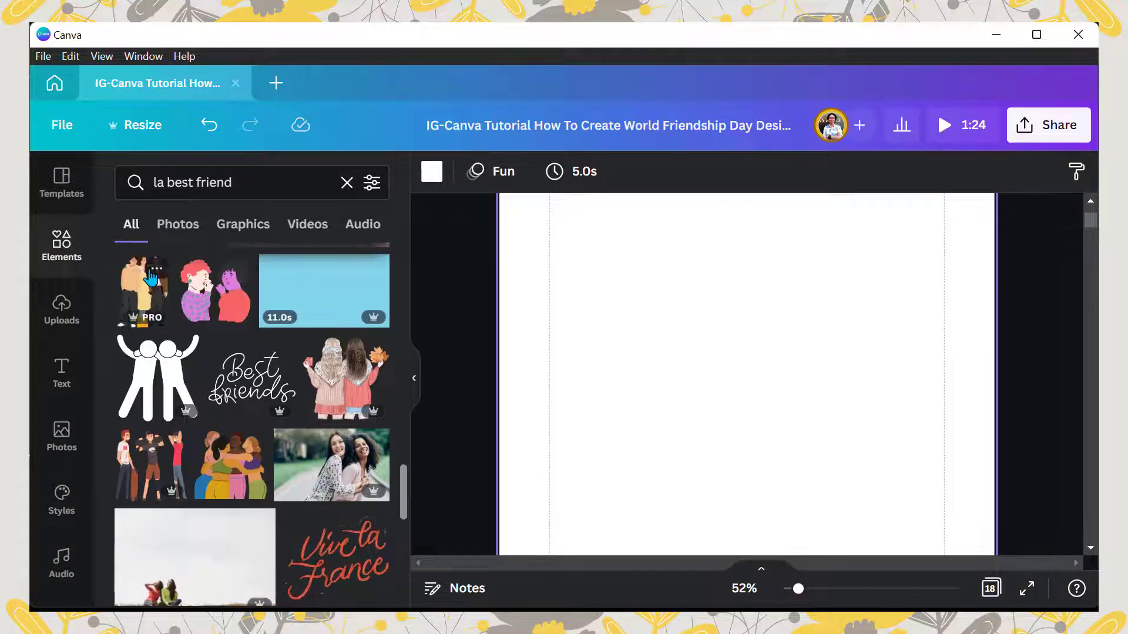
left_click(155, 270)
left_click(139, 279)
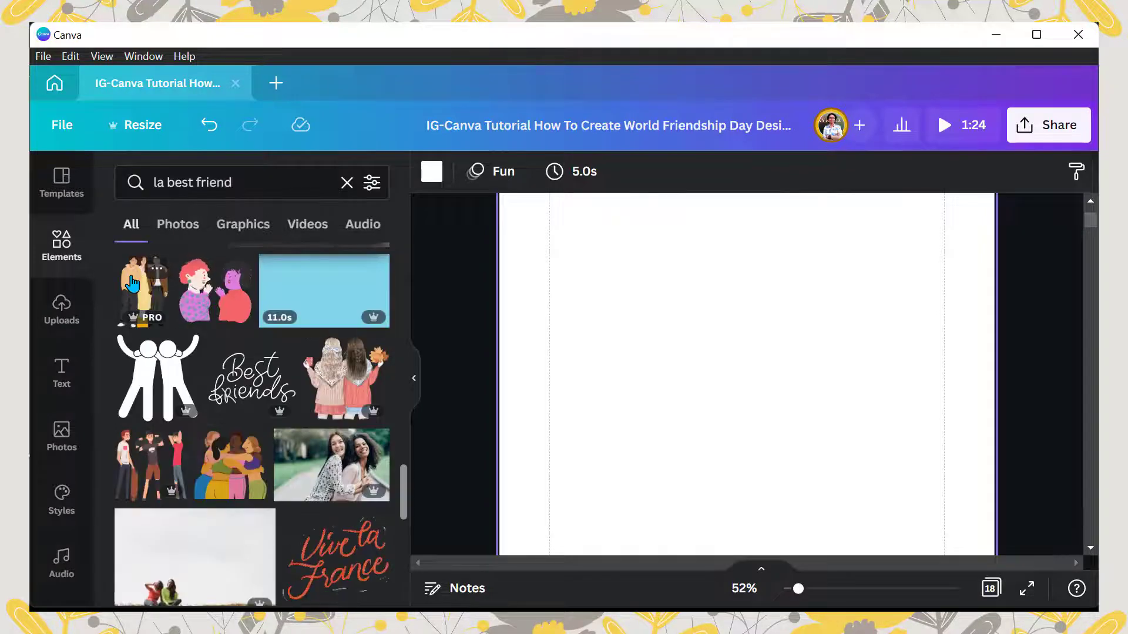
left_click(413, 382)
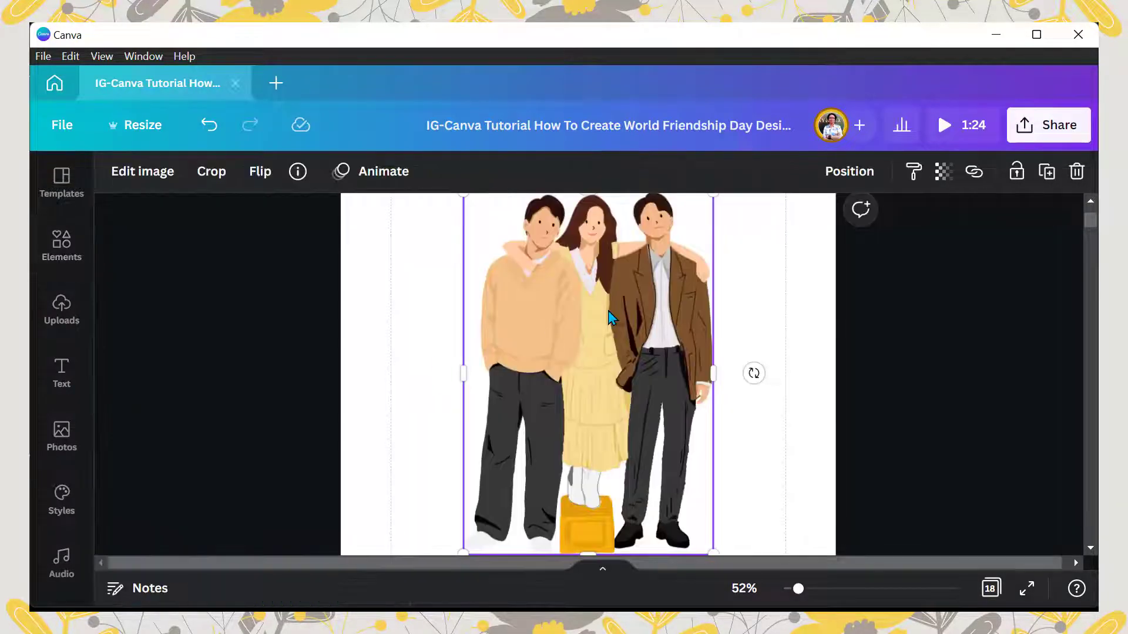
left_click_drag(803, 594, 798, 595)
left_click(731, 481)
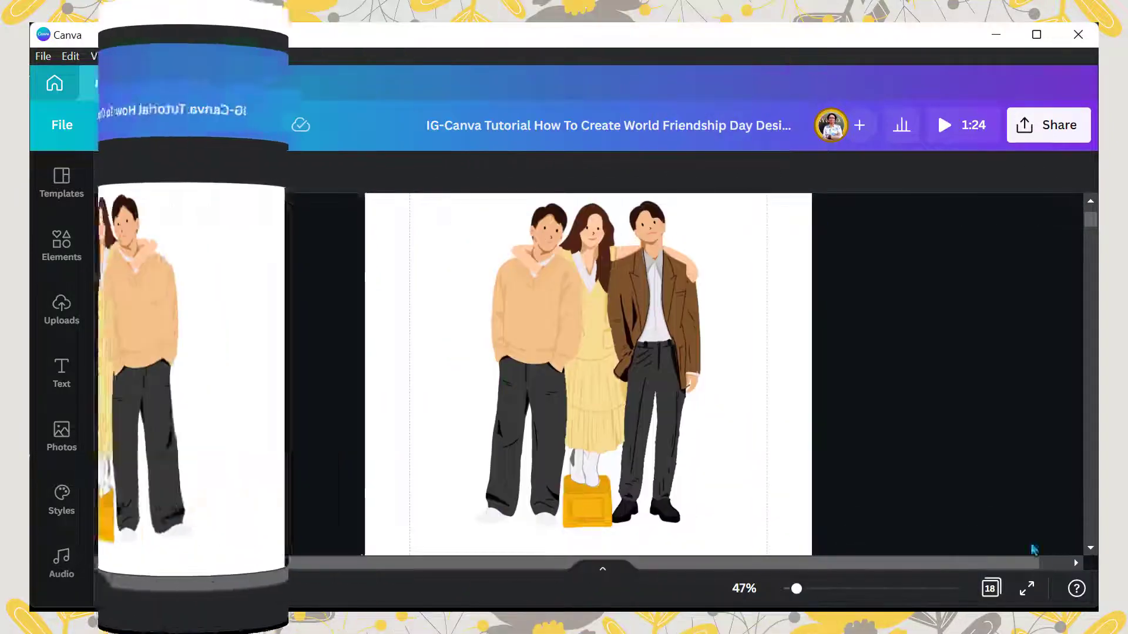
Search the elements for "home interior decor" and add the illustration with the potted plant, three chairs, lamp and rug.
left_click(65, 249)
left_click(243, 182)
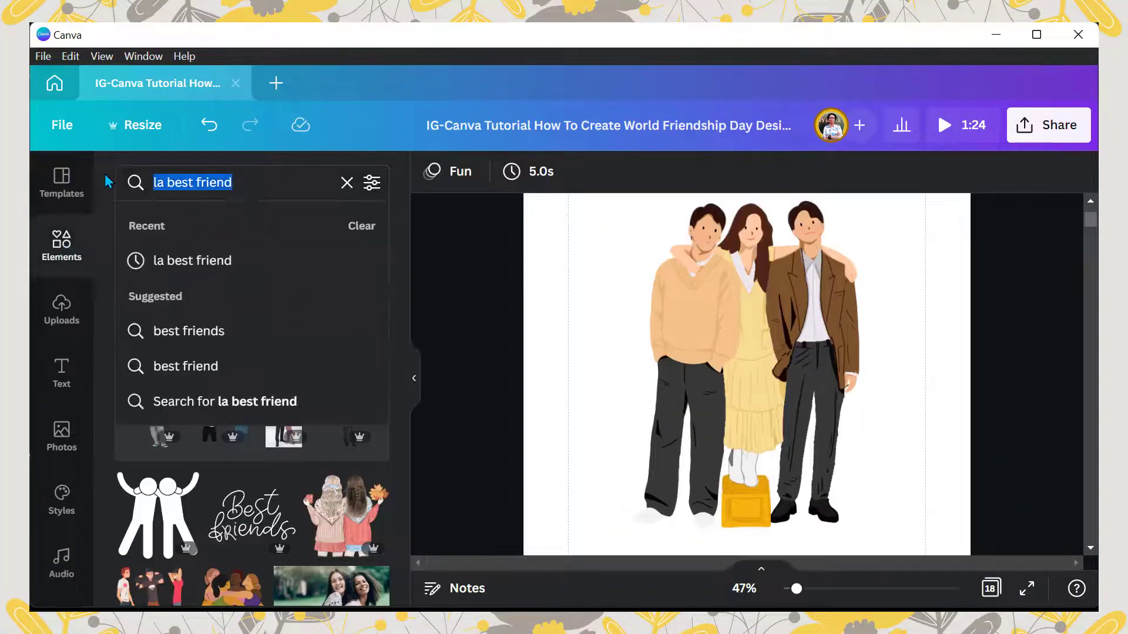
type("home interior")
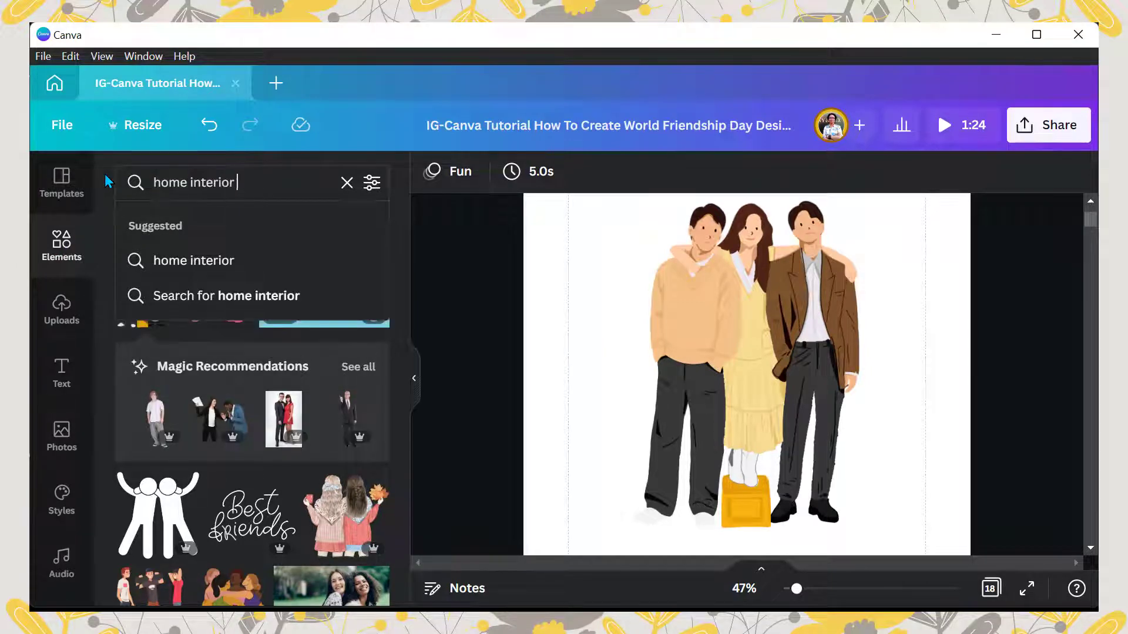
type(" decor")
key("Return")
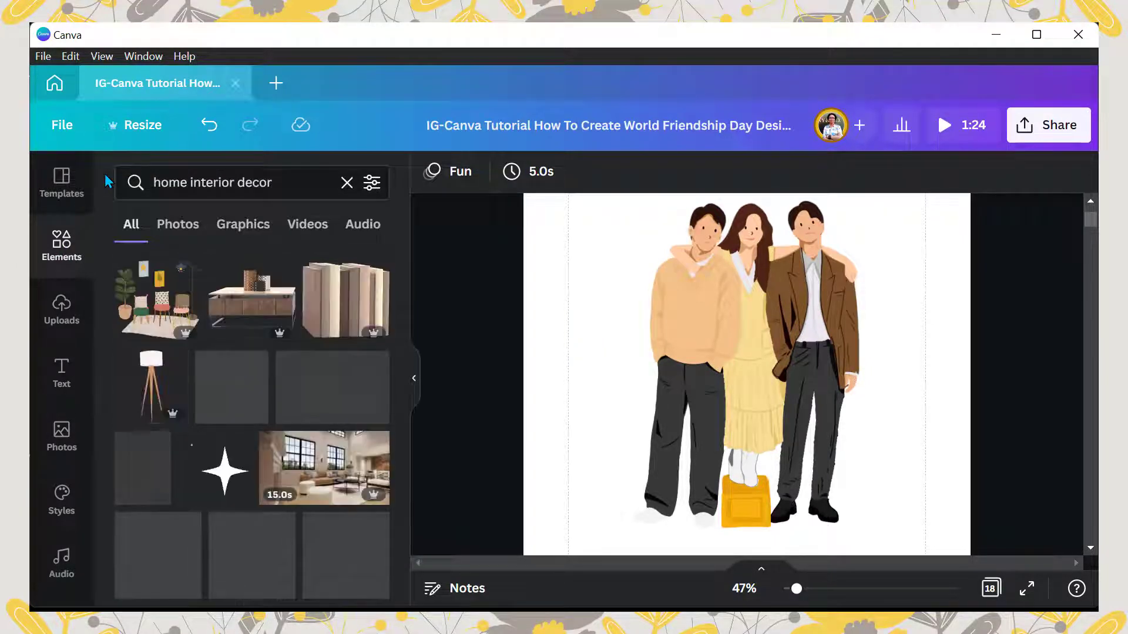
left_click(196, 272)
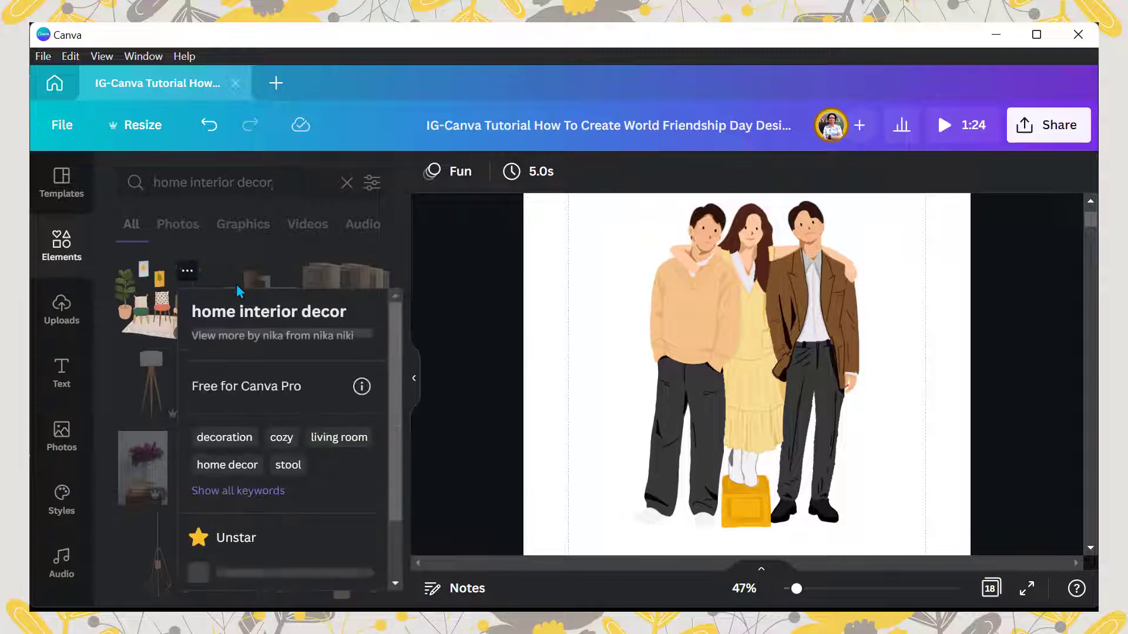
left_click(150, 300)
left_click(150, 301)
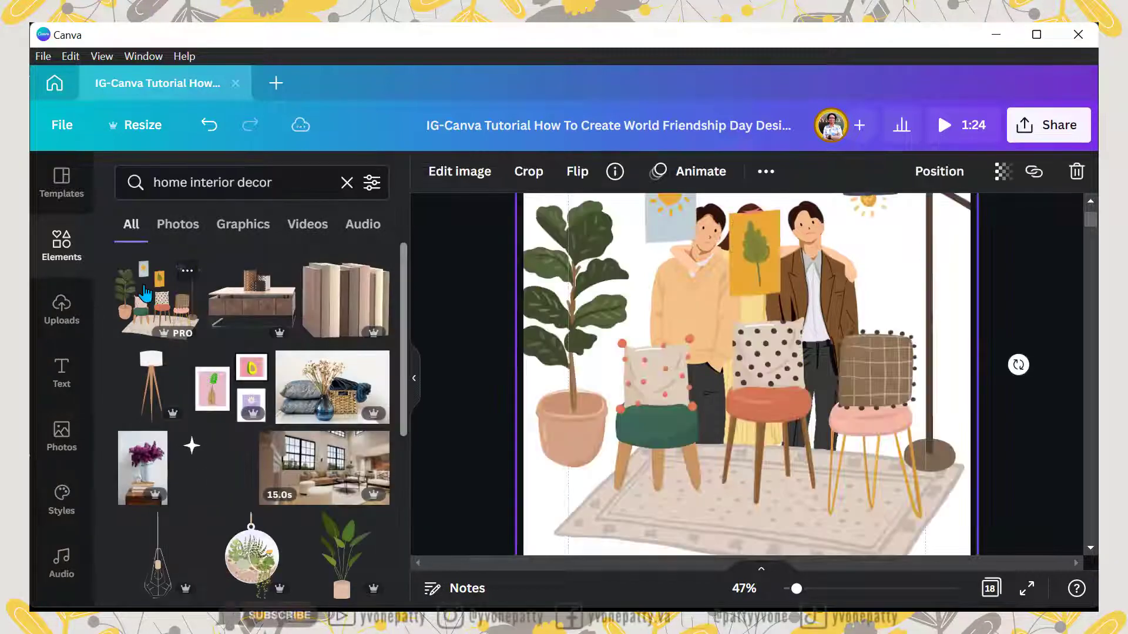
Move the home decor illustration backward so it sits behind the three friends.
left_click(416, 381)
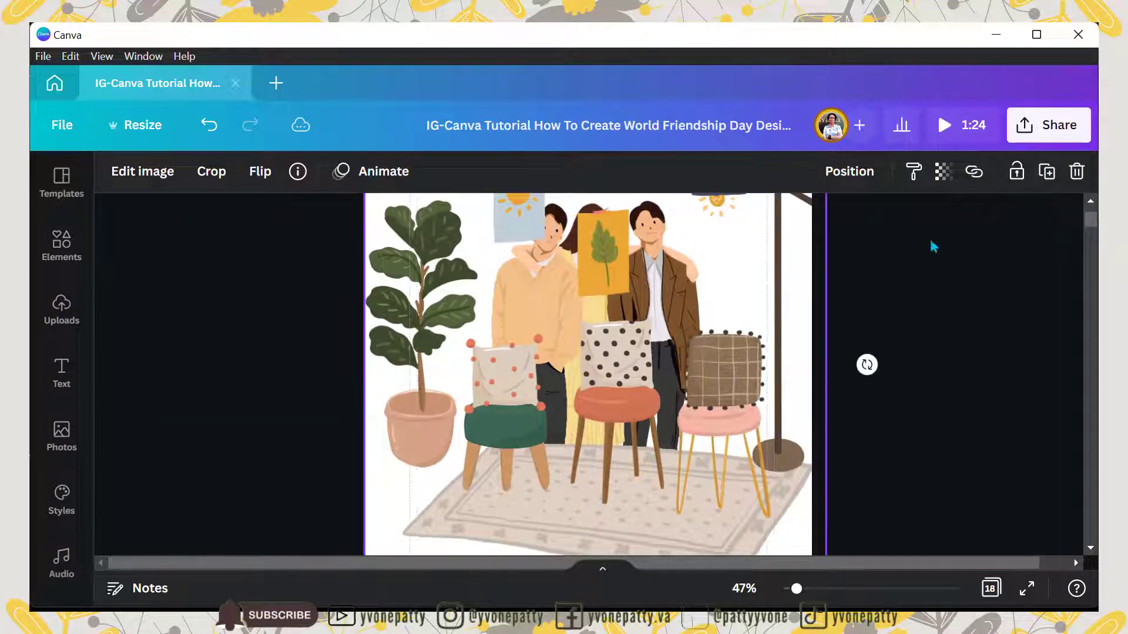
left_click(849, 171)
left_click(794, 241)
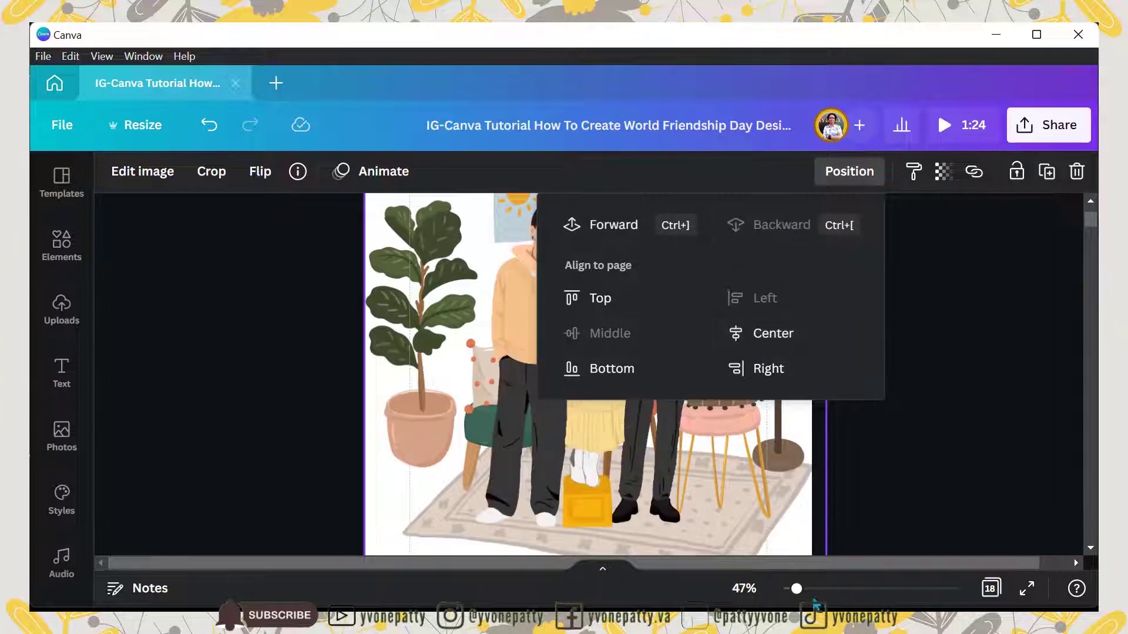
Scale the home decor illustration down to fit within the page width and centre it around the three friends.
left_click_drag(796, 589, 792, 594)
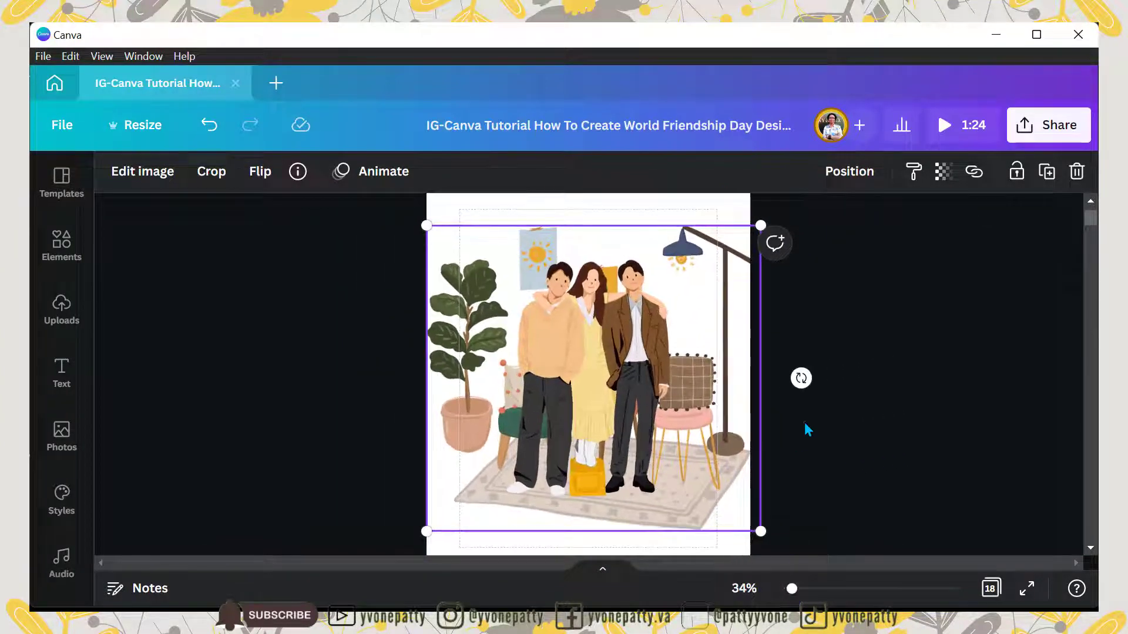
left_click_drag(694, 304, 693, 322)
left_click_drag(762, 237, 751, 246)
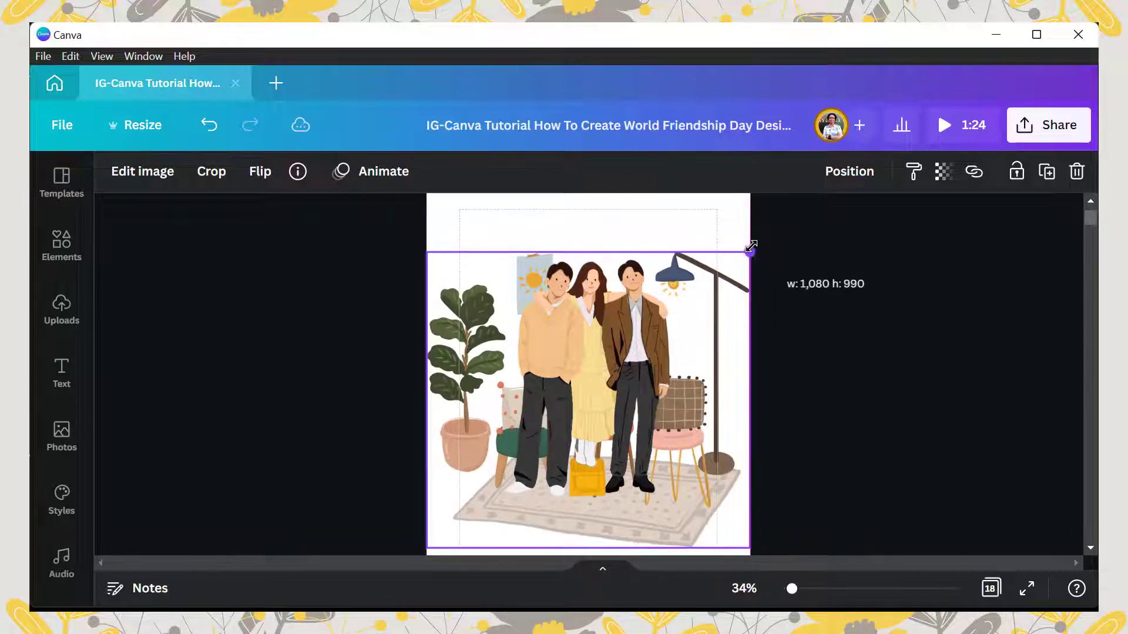
left_click_drag(693, 317, 694, 317)
left_click_drag(750, 252, 706, 251)
left_click(806, 319)
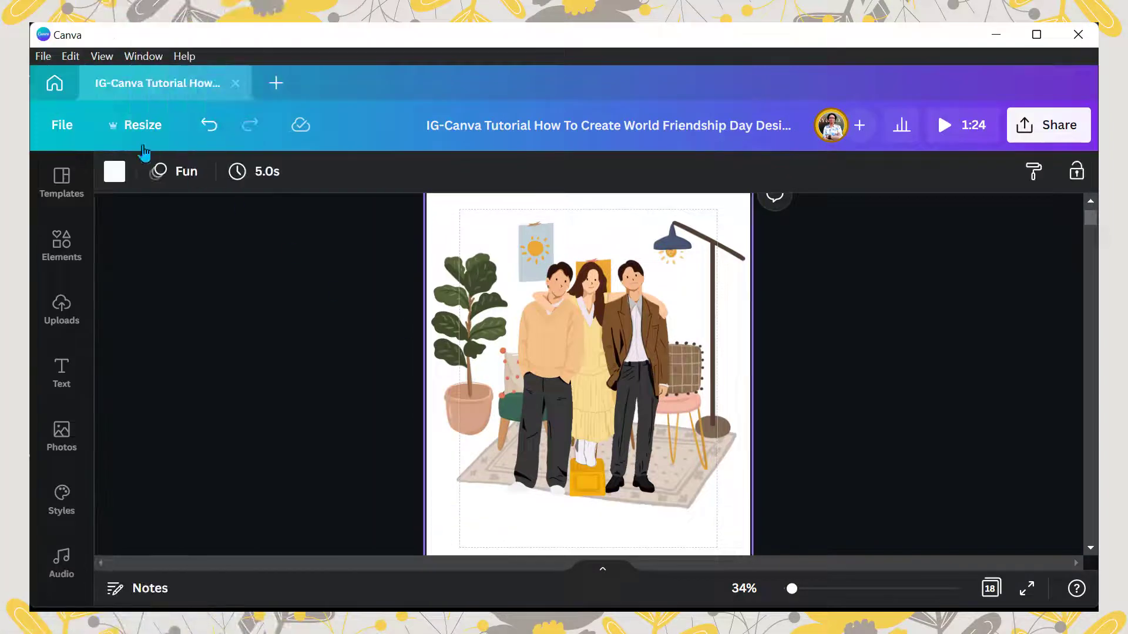
Set the page background colour by sampling the peach tone of the plant pot with the eyedropper.
left_click(114, 171)
left_click(132, 263)
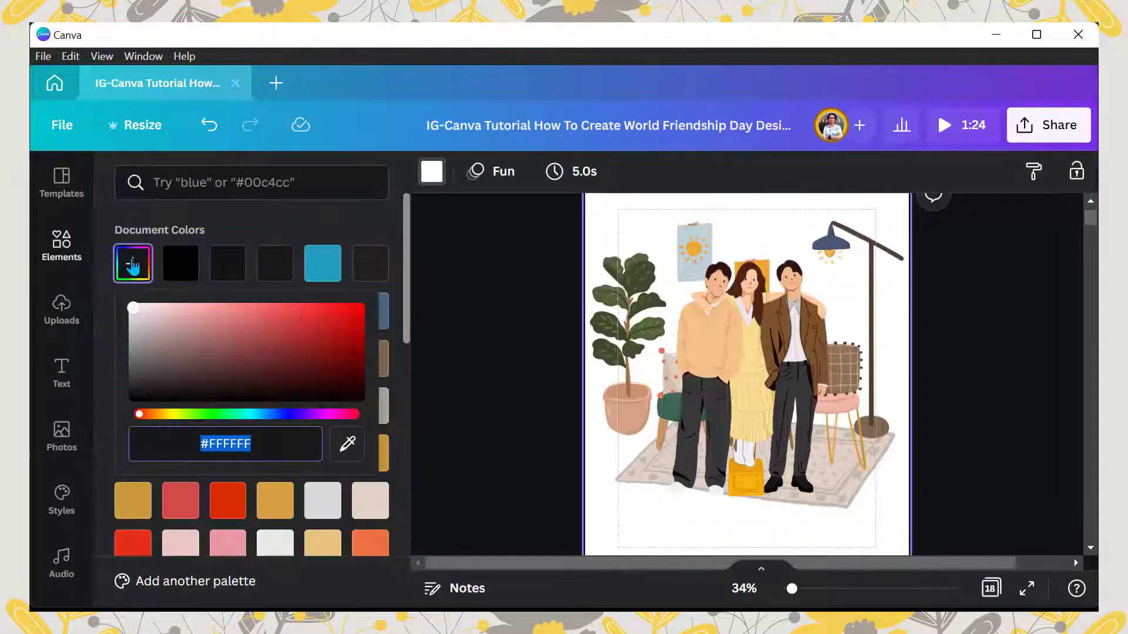
left_click(348, 446)
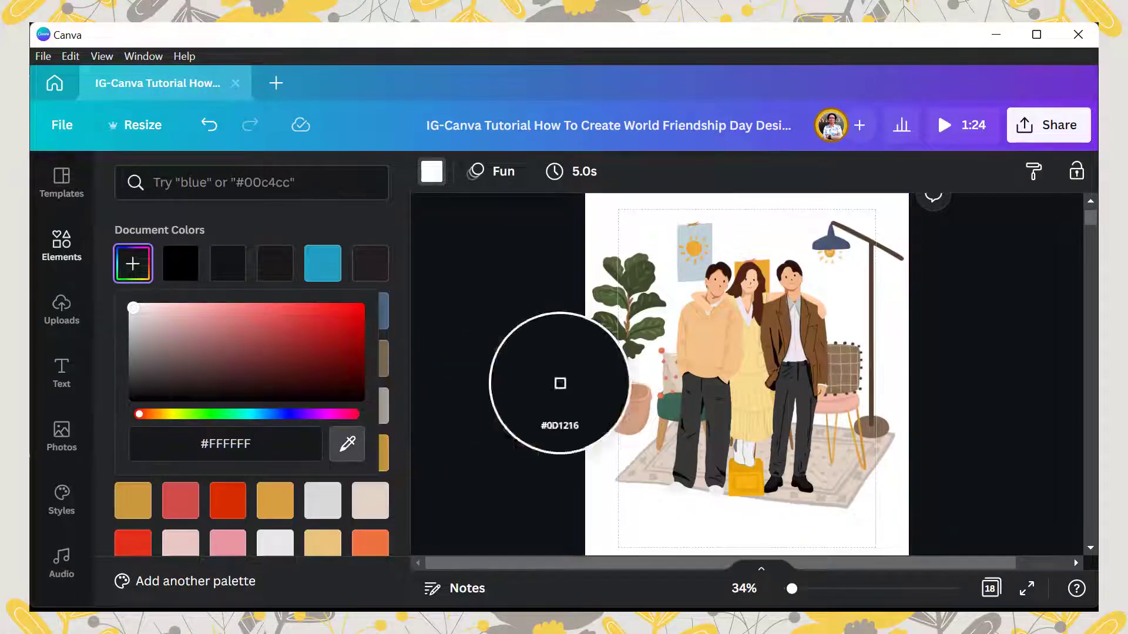
left_click(617, 402)
Lighten the page background step by step within the same orange hue to a very pale pinkish cream.
left_click(186, 310)
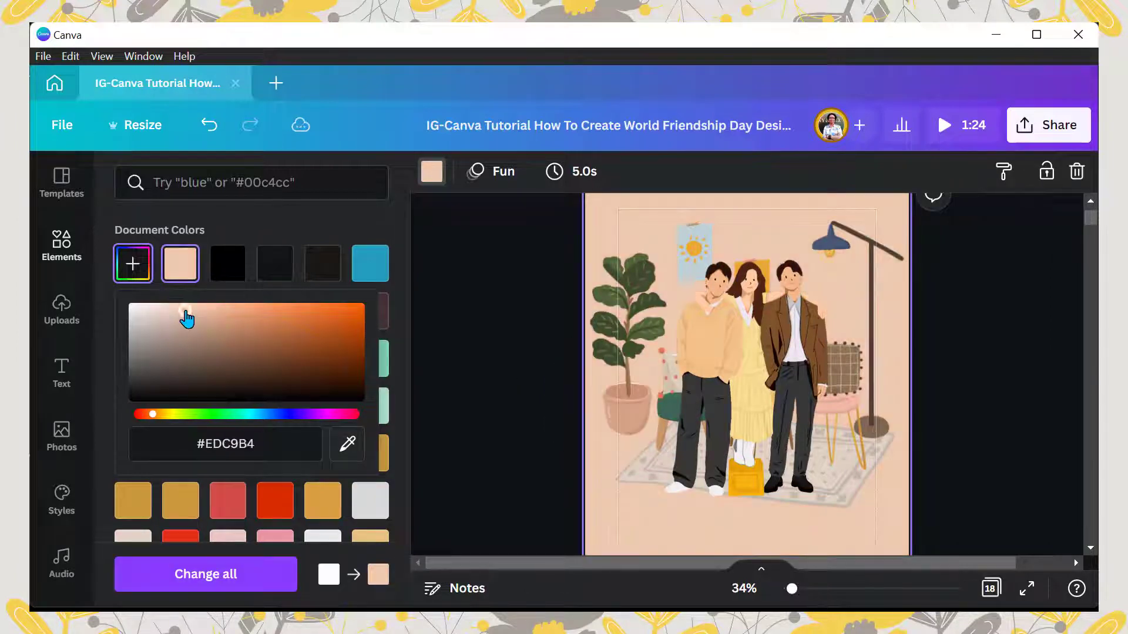
left_click(170, 316)
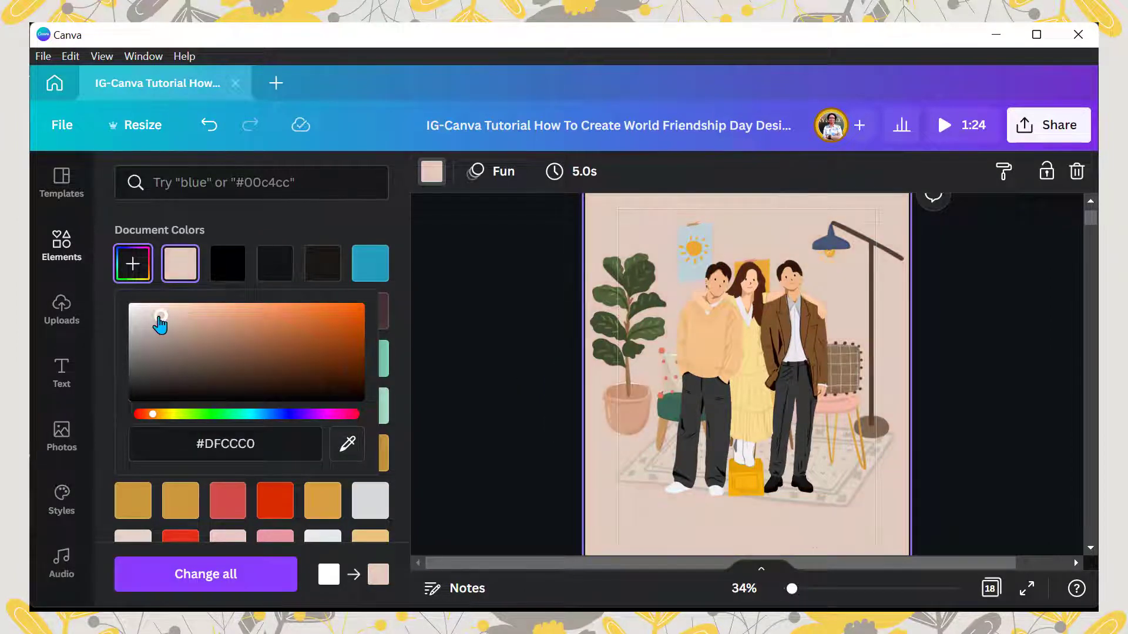
left_click(146, 311)
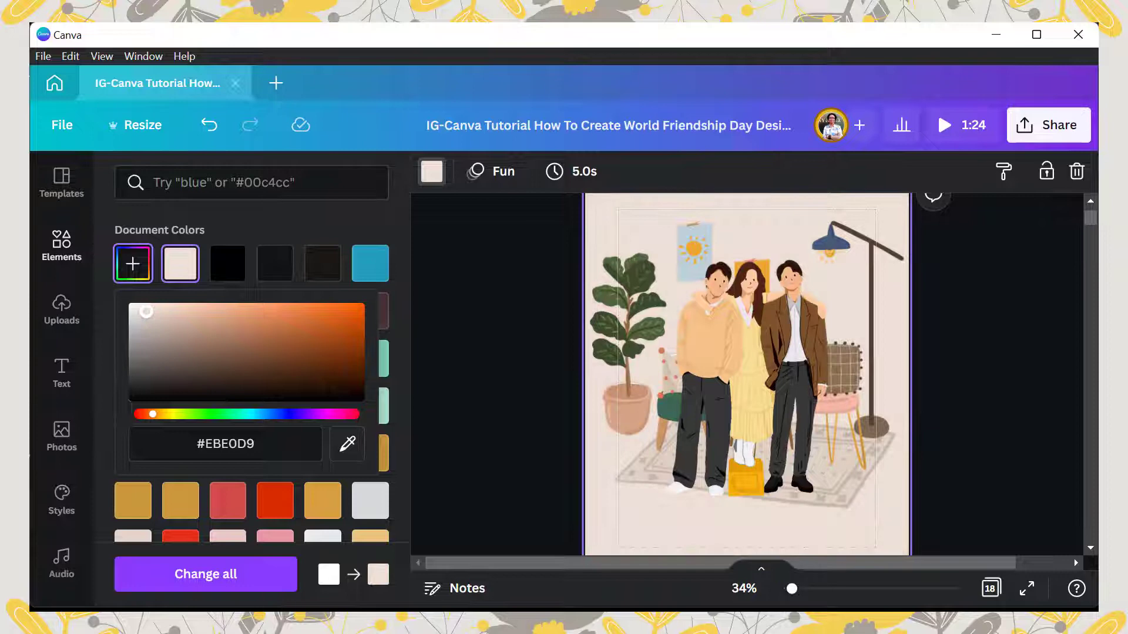
left_click(143, 308)
left_click(468, 324)
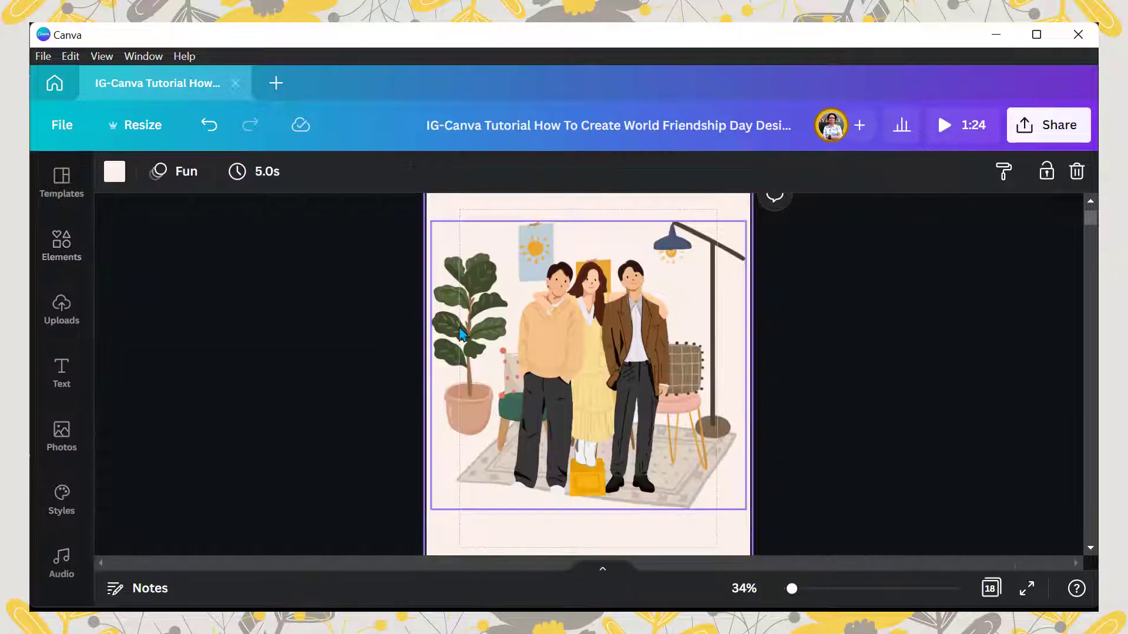
Clear the element search and add a square from the basic shapes to the three-friends page.
left_click(61, 244)
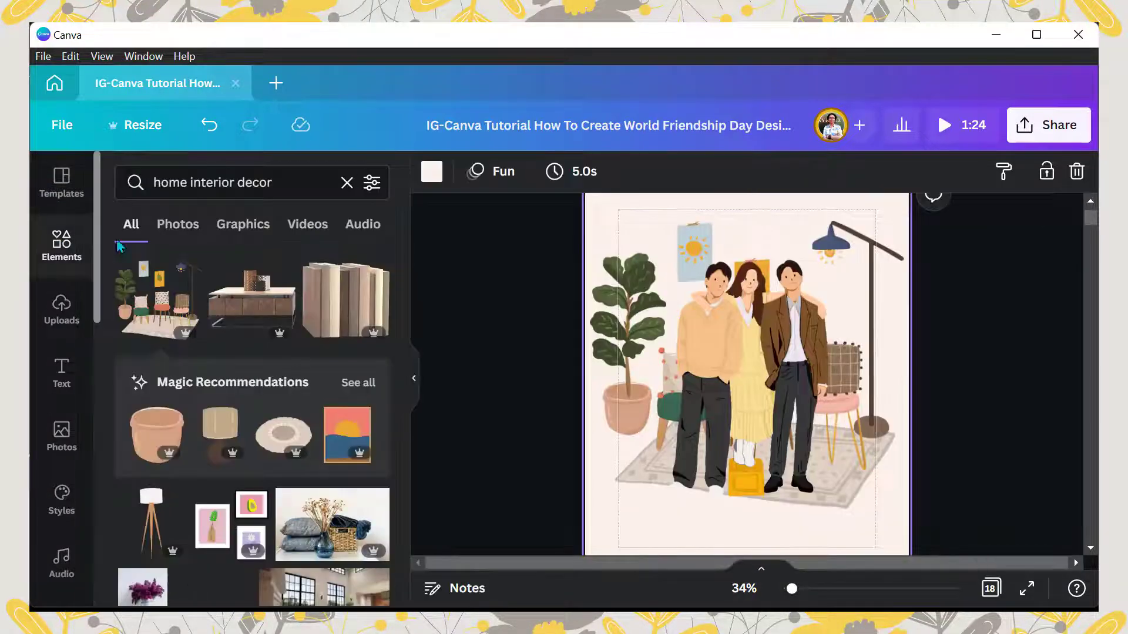
left_click(346, 184)
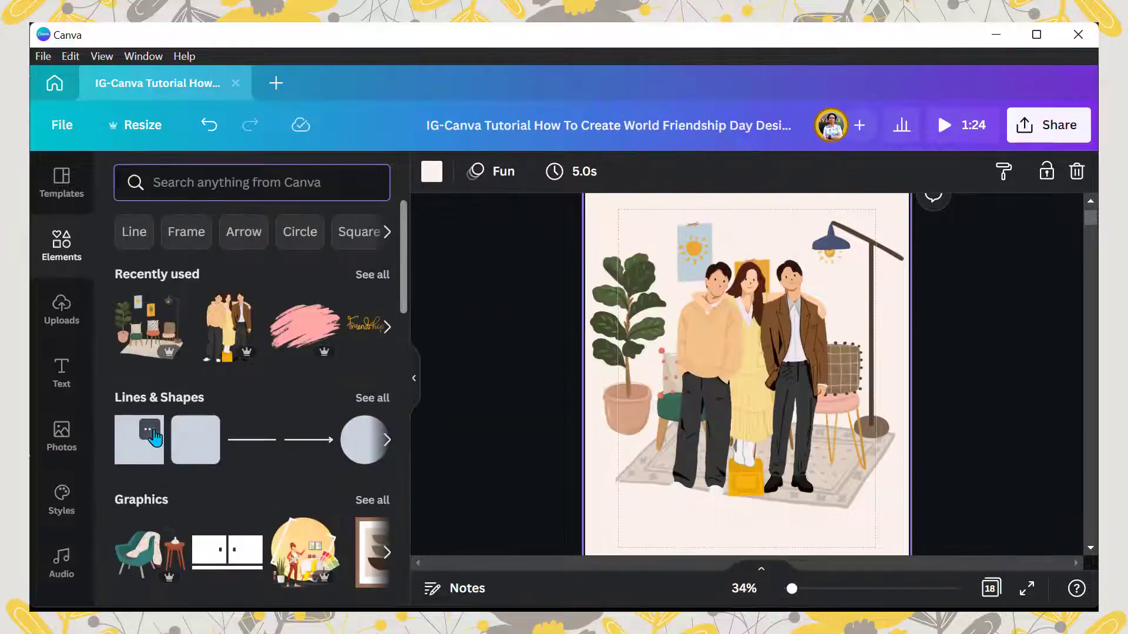
left_click(127, 445)
left_click(414, 378)
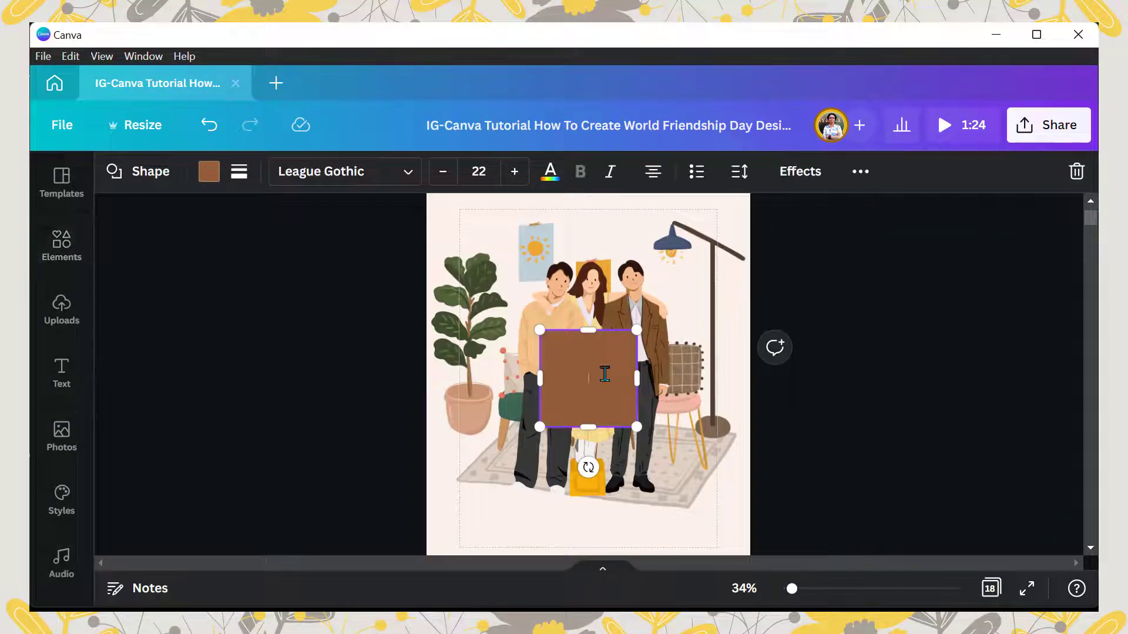
scroll(532, 323, "down", 3)
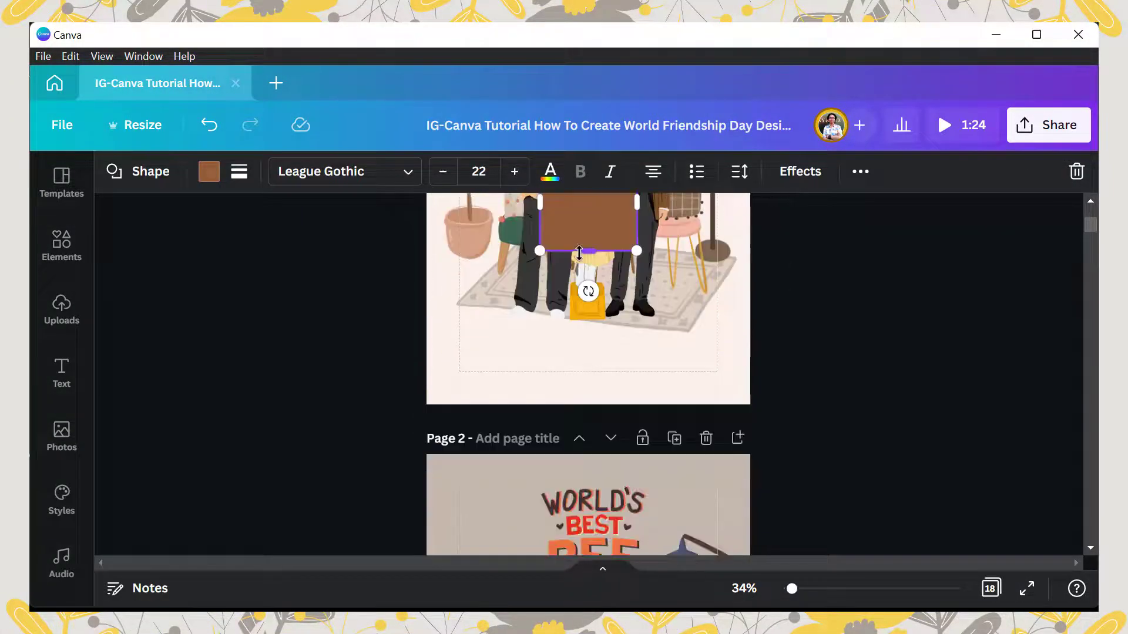
scroll(579, 249, "up", 2)
left_click(1094, 202)
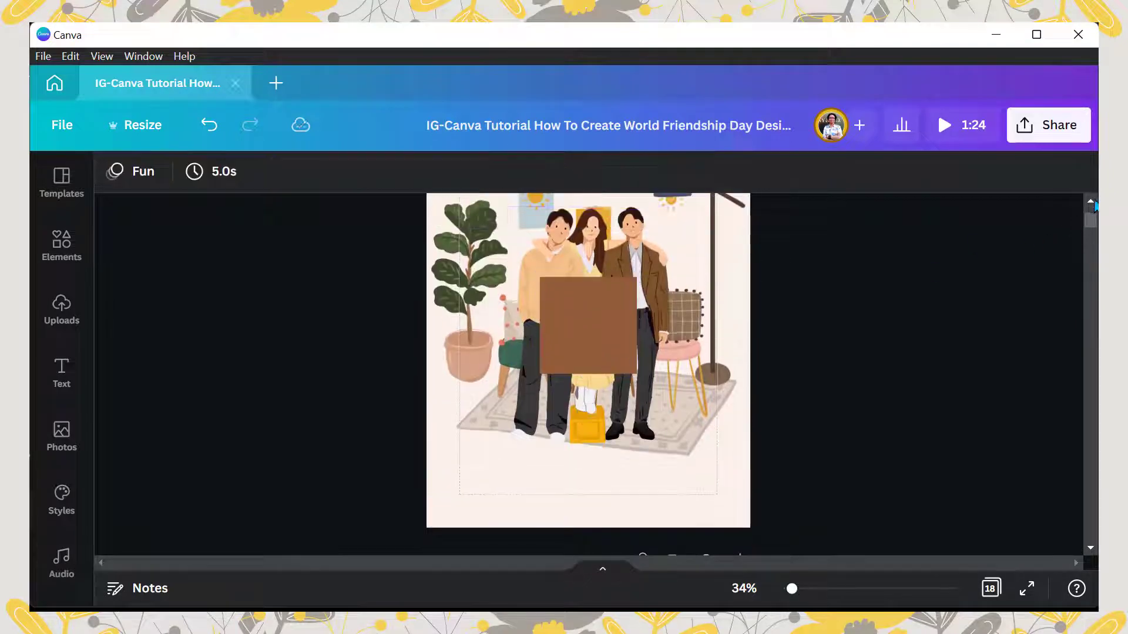